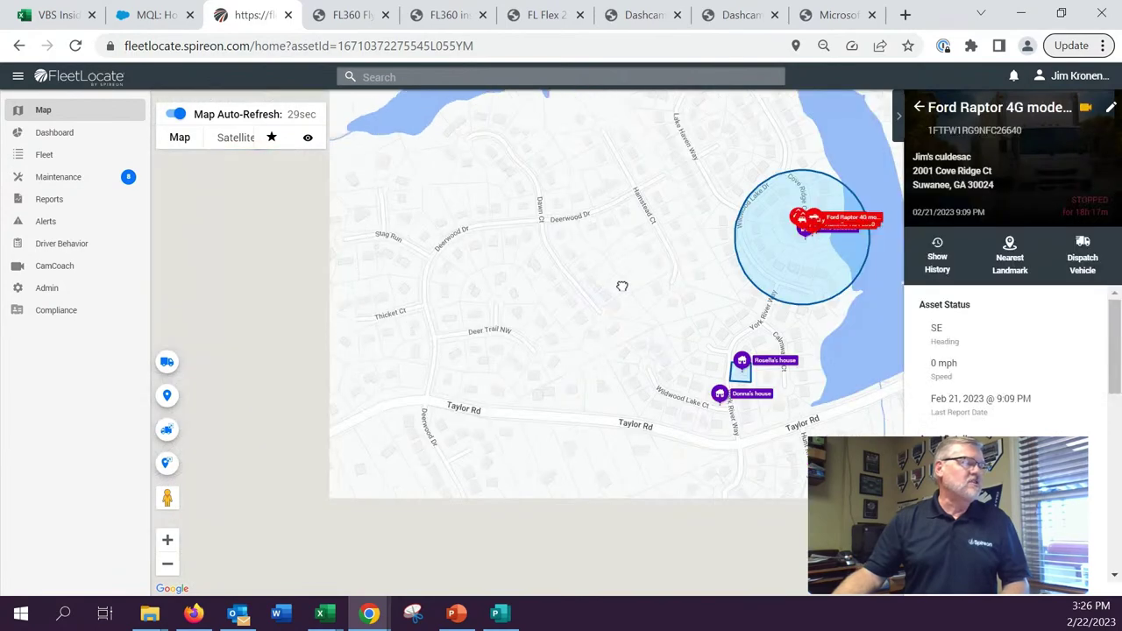
- Examine the landmark geofences around the Taylor Rd shopping area, comparing the satellite imagery with the standard map
{"action": "left_click_drag", "start_coordinate": [283, 527], "coordinate": [622, 399]}
{"action": "scroll", "coordinate": [622, 399], "scroll_direction": "up", "scroll_amount": 2}
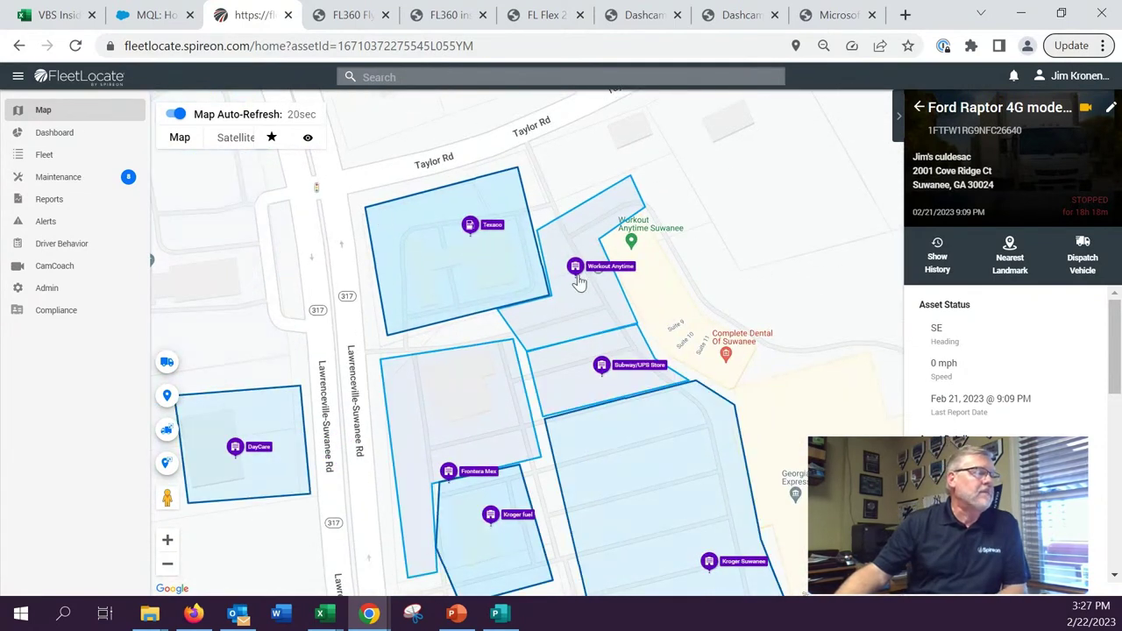
{"action": "left_click", "coordinate": [234, 140]}
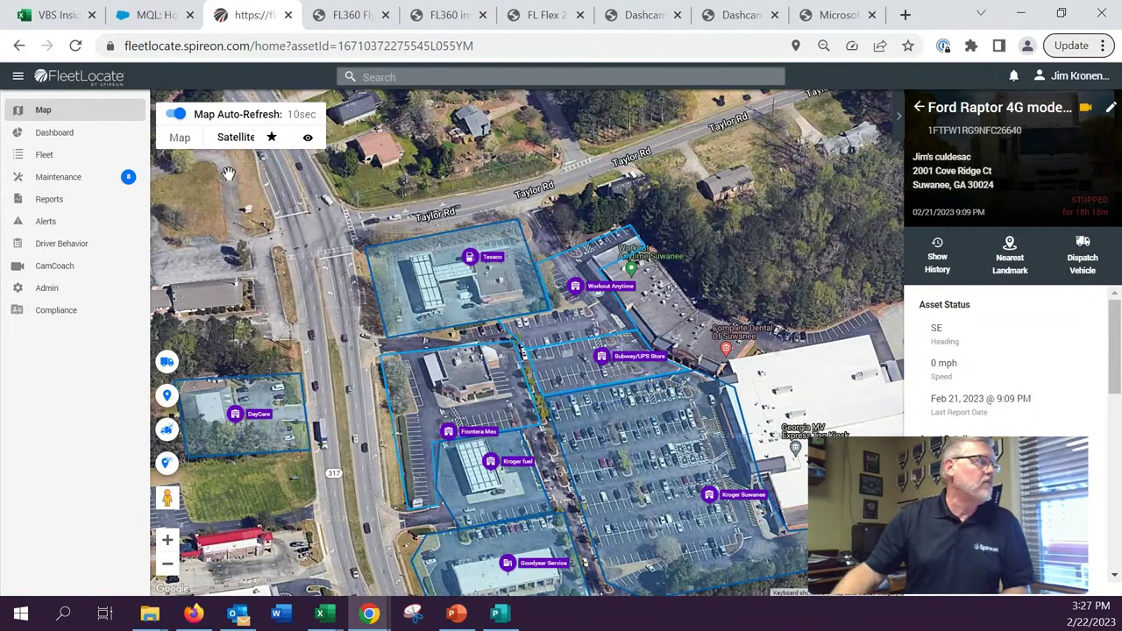
{"action": "left_click", "coordinate": [180, 138]}
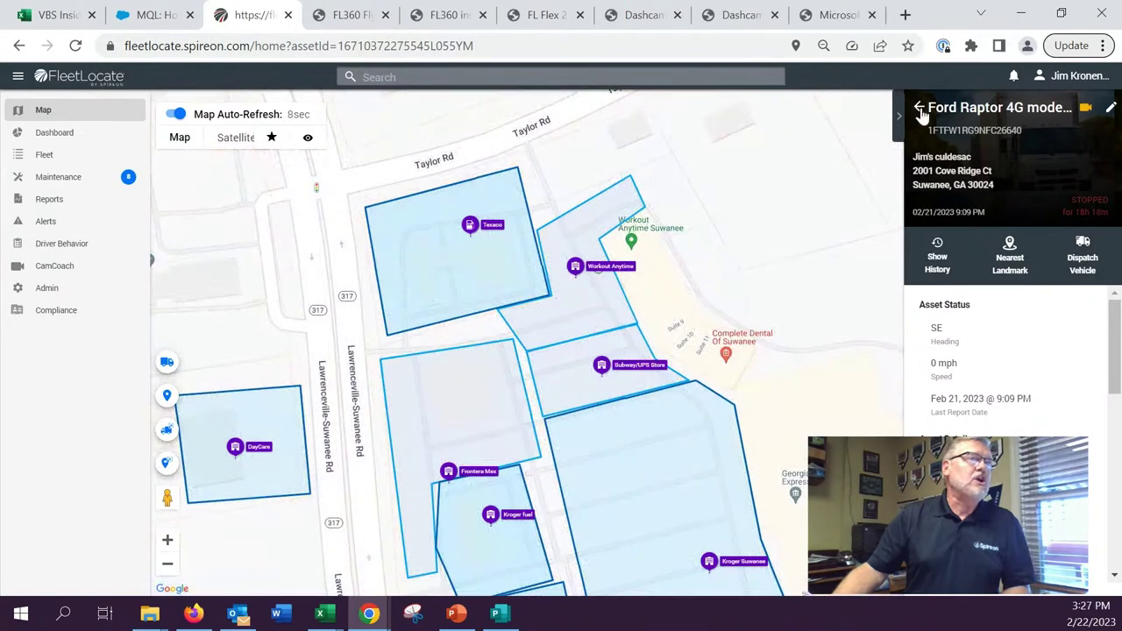
- Leave the Ford Raptor's asset details and open the Vehicle Scorecard for driver behavior
{"action": "left_click", "coordinate": [919, 107]}
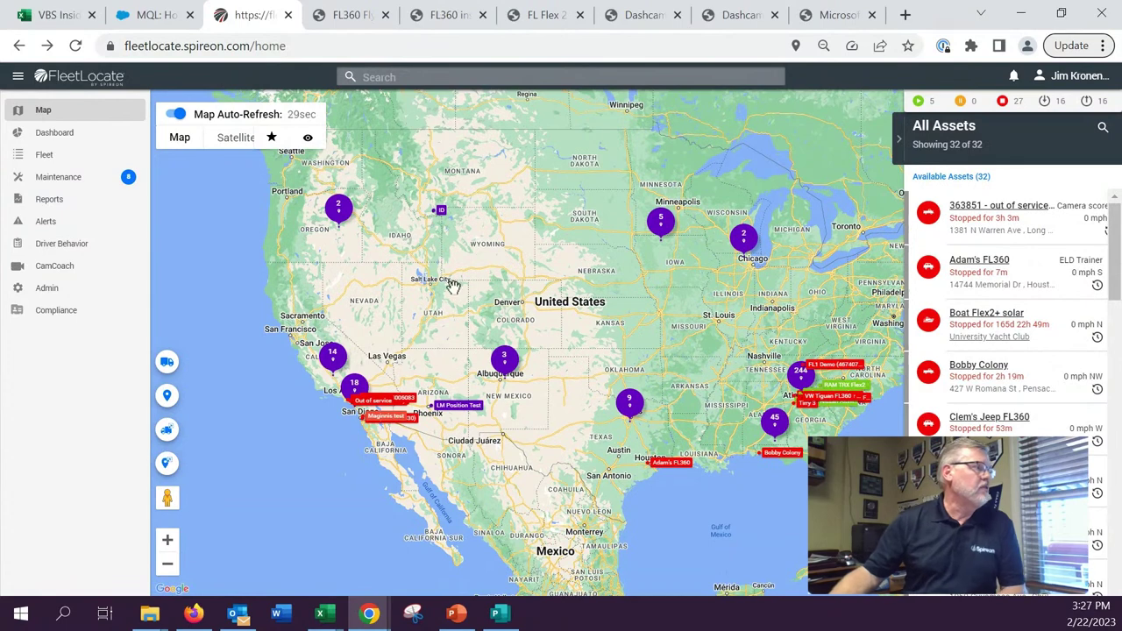
{"action": "left_click", "coordinate": [91, 244]}
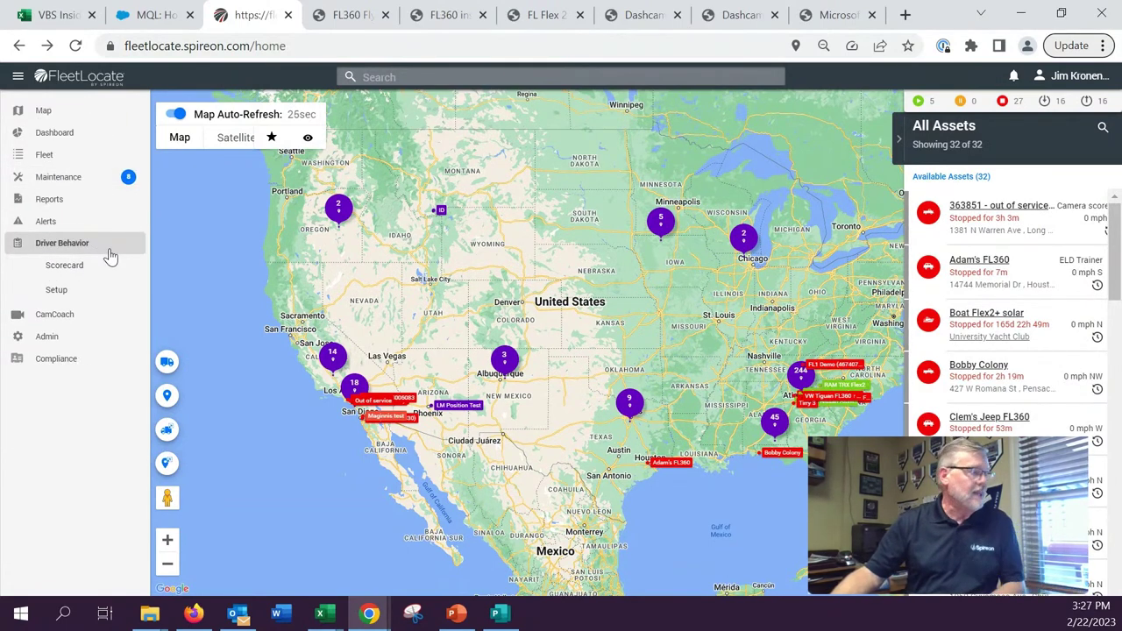
{"action": "left_click", "coordinate": [96, 265]}
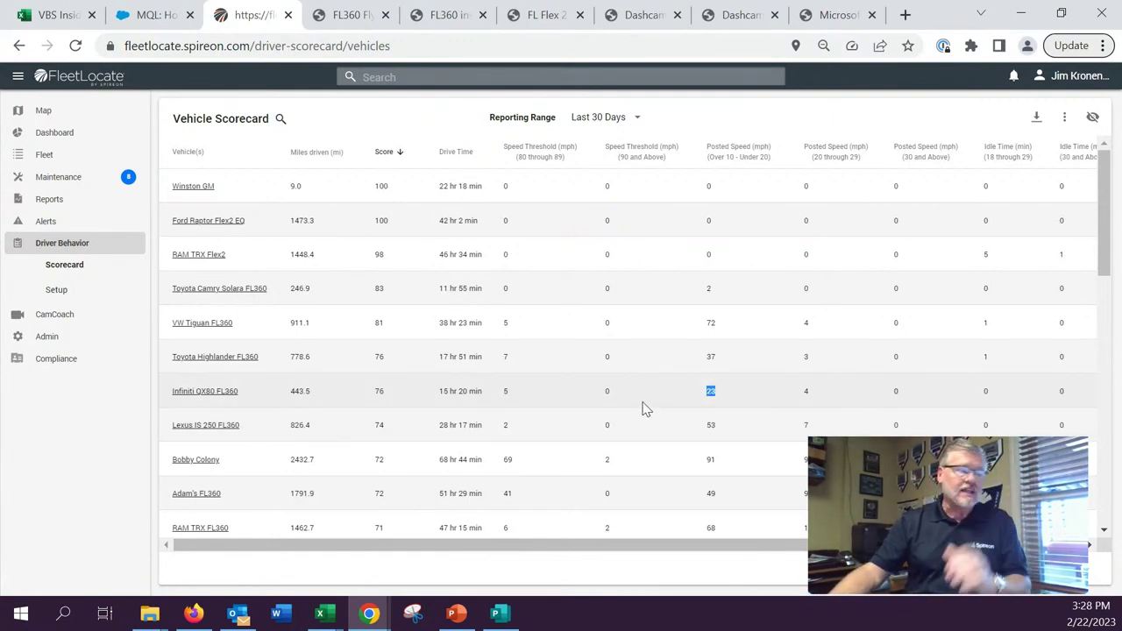
- Open the driver scorecard settings and look over the violation categories and their importance weights
{"action": "left_click", "coordinate": [63, 291]}
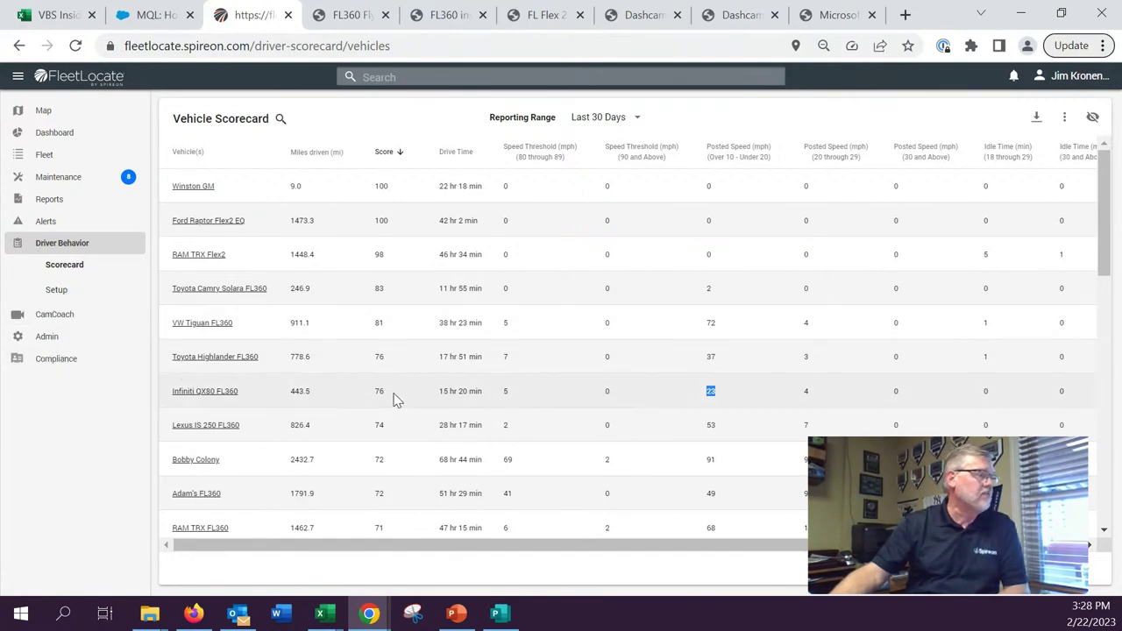
{"action": "left_click", "coordinate": [86, 295]}
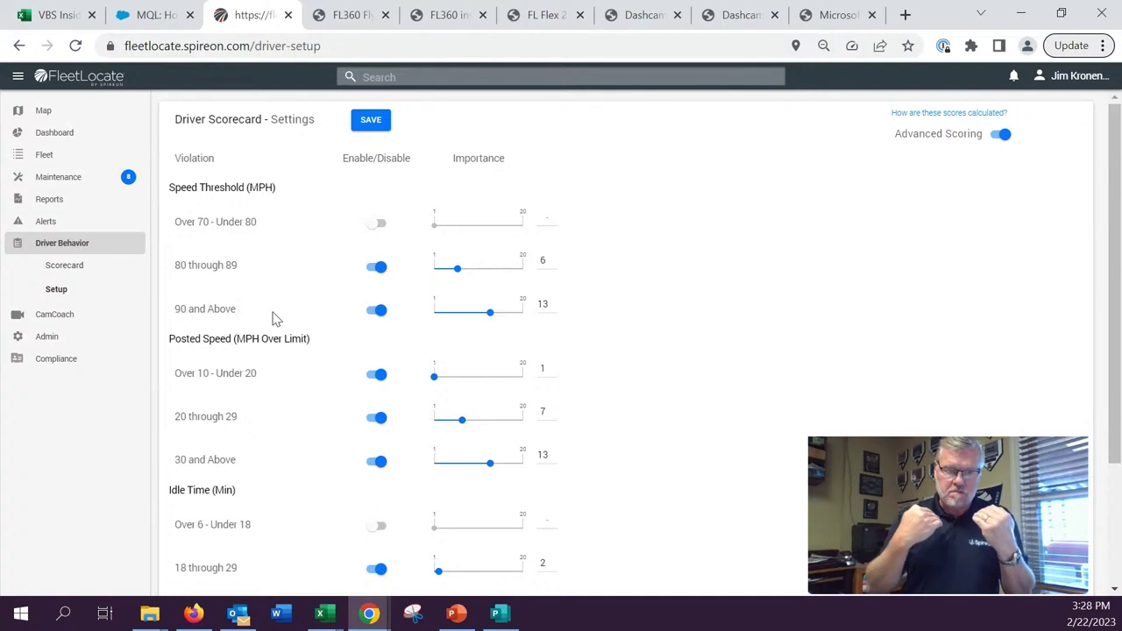
{"action": "scroll", "coordinate": [541, 360], "scroll_direction": "down", "scroll_amount": 2}
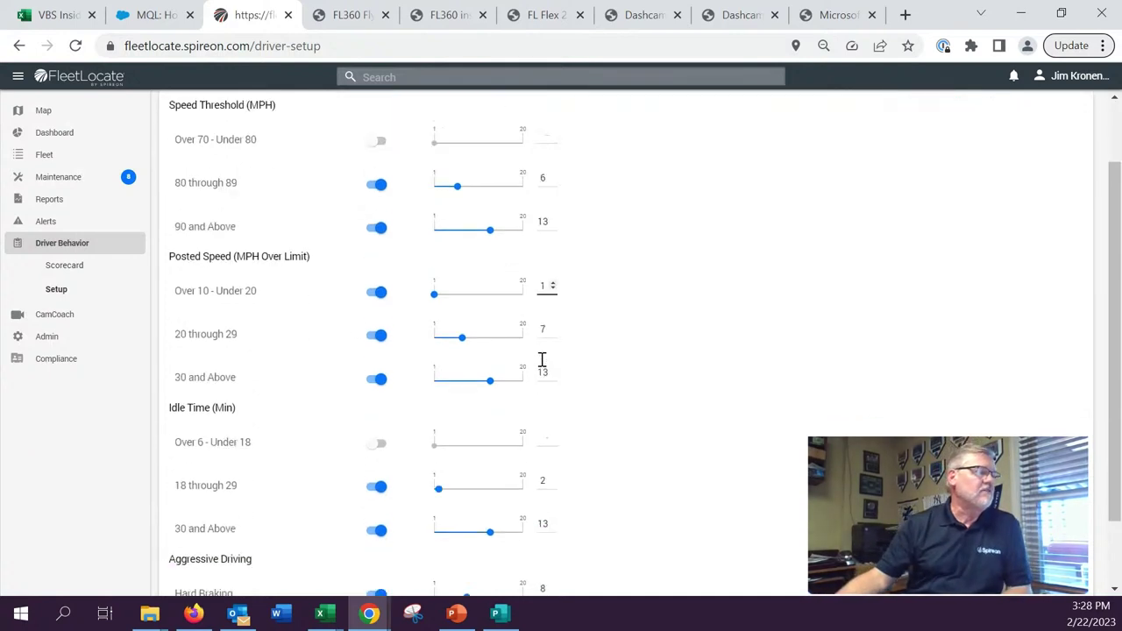
{"action": "scroll", "coordinate": [542, 363], "scroll_direction": "up", "scroll_amount": 2}
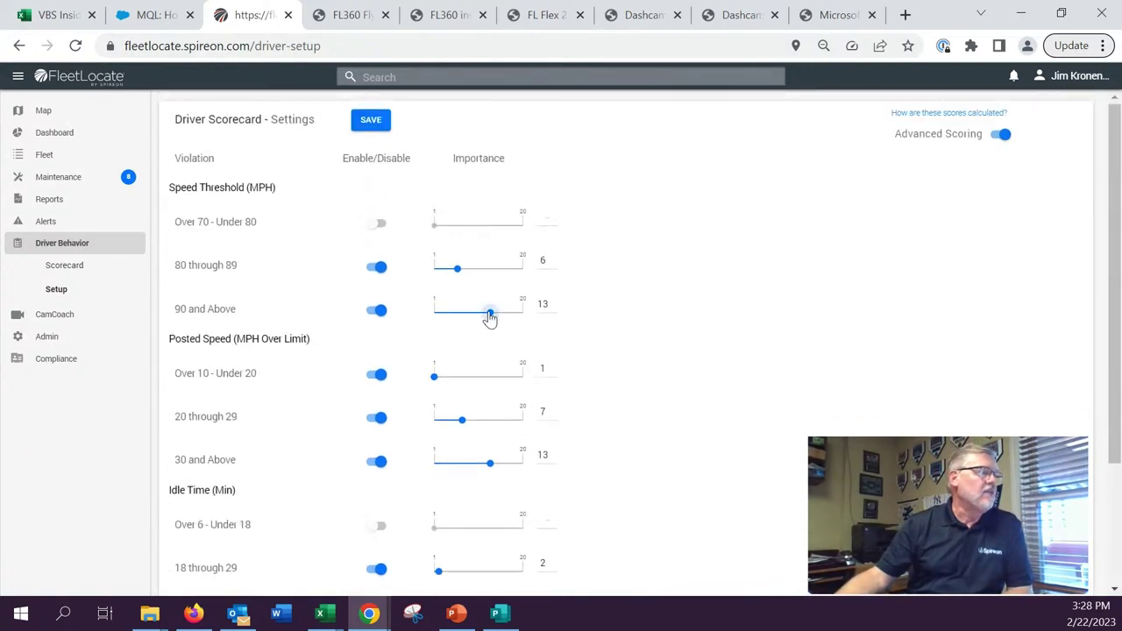
- Set Speed Threshold importance to 20 for 90 and Above and 14 for 80 through 89, and Posted Speed to 13 for 20 through 29 and 20 for 30 and Above
{"action": "left_click_drag", "start_coordinate": [491, 314], "coordinate": [526, 313]}
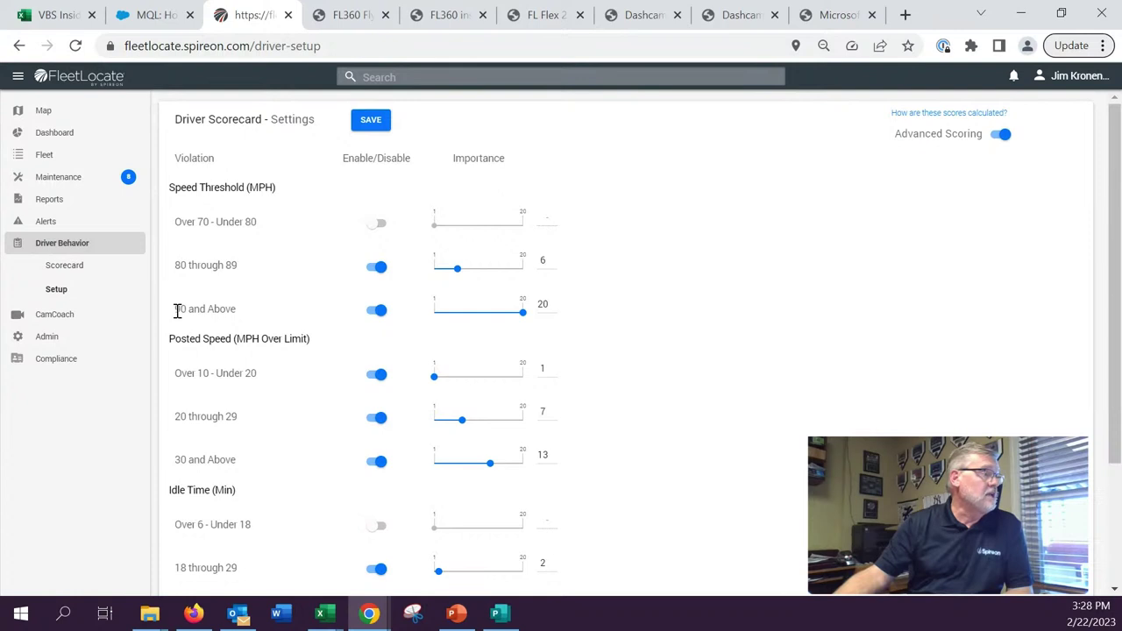
{"action": "left_click_drag", "start_coordinate": [177, 310], "coordinate": [235, 311]}
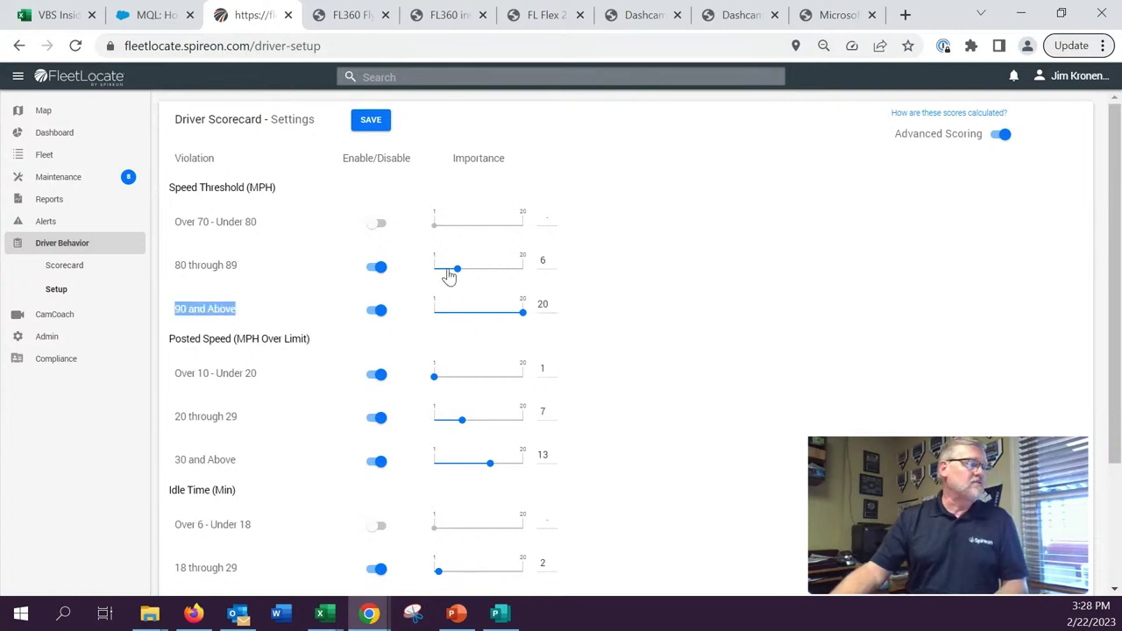
{"action": "left_click_drag", "start_coordinate": [459, 271], "coordinate": [496, 269]}
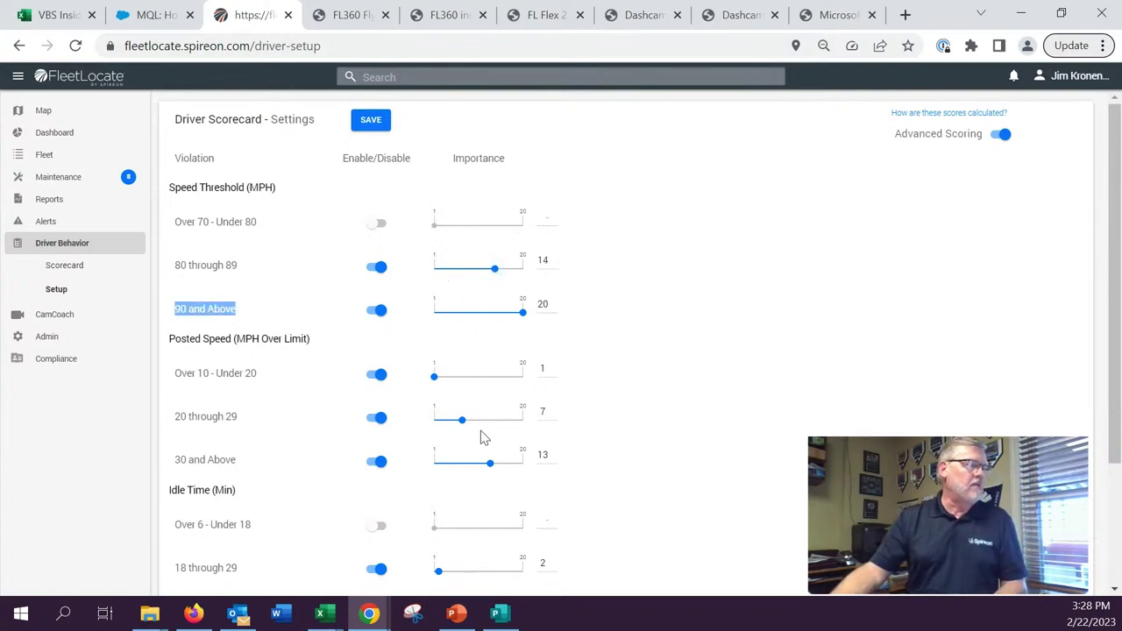
{"action": "left_click_drag", "start_coordinate": [462, 420], "coordinate": [493, 423]}
{"action": "left_click_drag", "start_coordinate": [490, 463], "coordinate": [537, 470]}
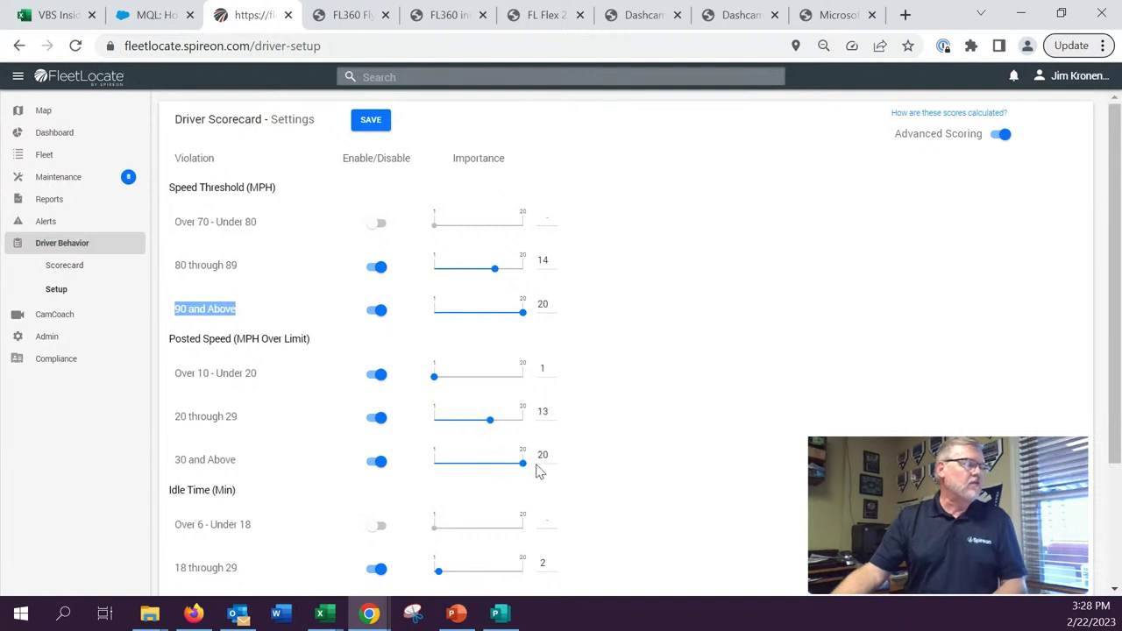
- Raise the importance of the Aggressive Driving violations, including Hard Braking, and save the driver scorecard settings
{"action": "scroll", "coordinate": [540, 472], "scroll_direction": "down", "scroll_amount": 2}
{"action": "left_click_drag", "start_coordinate": [467, 520], "coordinate": [505, 513]}
{"action": "left_click_drag", "start_coordinate": [467, 558], "coordinate": [509, 557]}
{"action": "scroll", "coordinate": [245, 243], "scroll_direction": "up", "scroll_amount": 2}
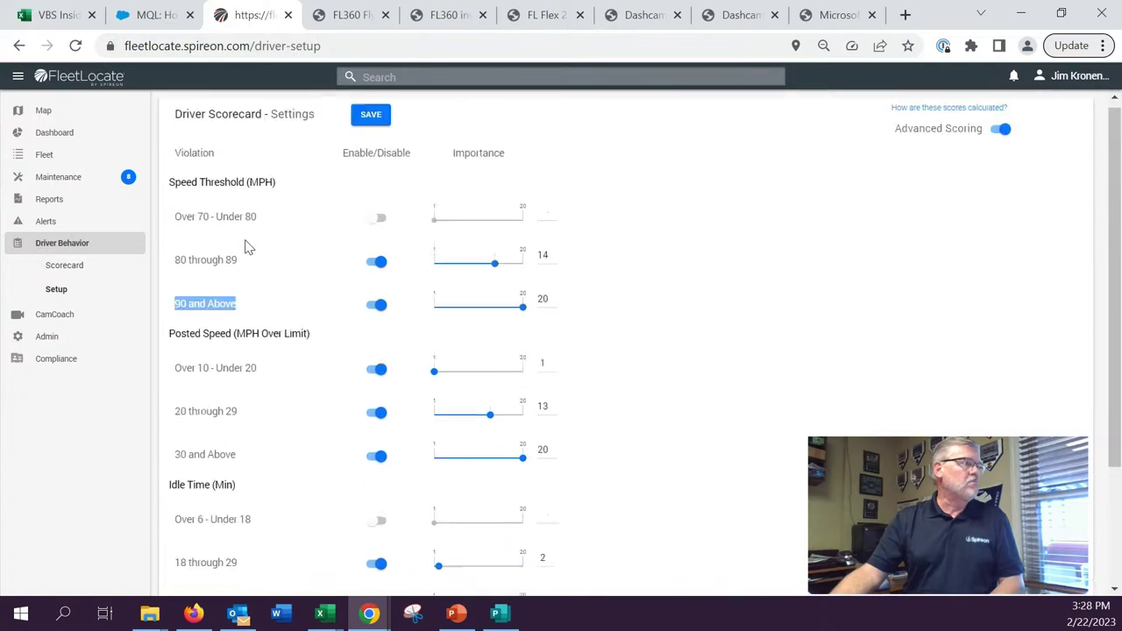
{"action": "left_click", "coordinate": [373, 123]}
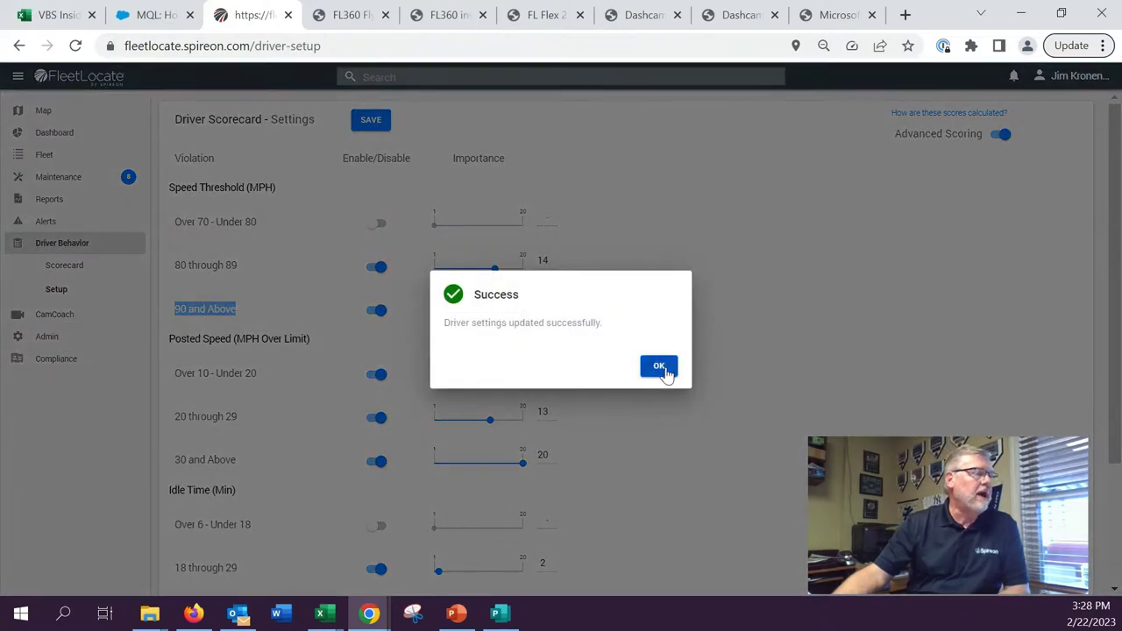
{"action": "left_click", "coordinate": [662, 369]}
- Return to the Vehicle Scorecard and review the vehicles' scores under the new weighting
{"action": "left_click", "coordinate": [66, 272]}
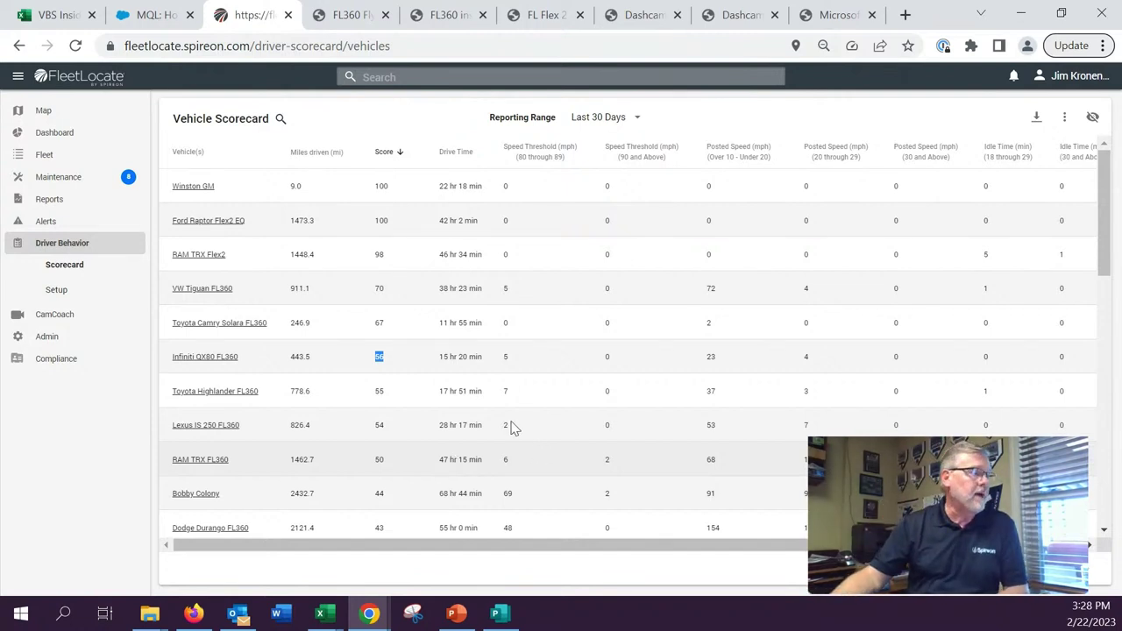
{"action": "scroll", "coordinate": [390, 437], "scroll_direction": "down", "scroll_amount": 1}
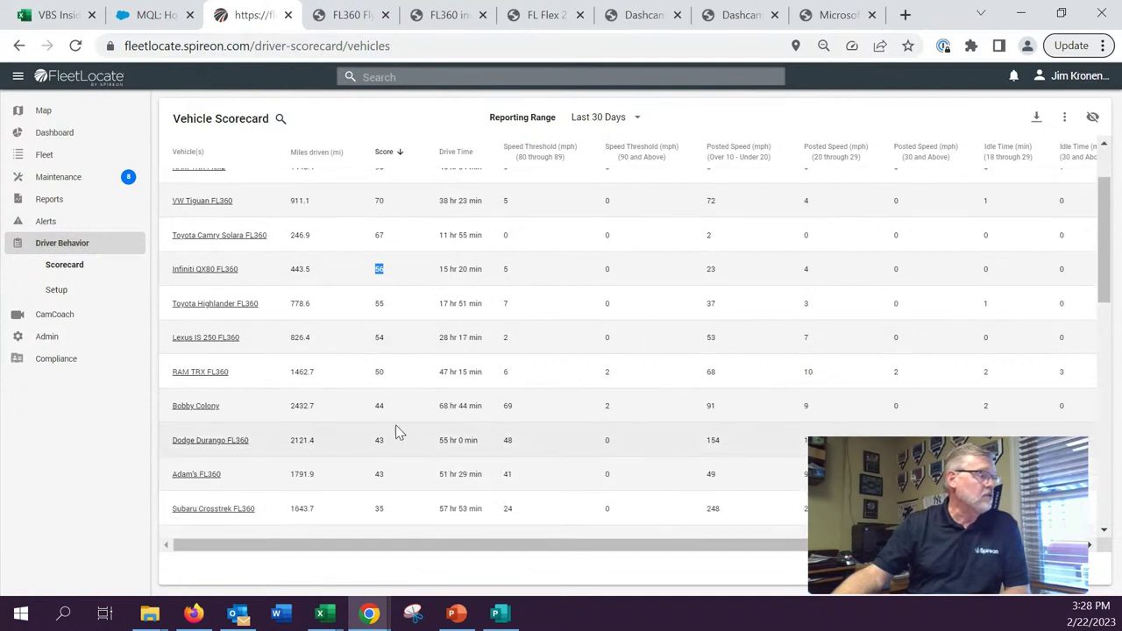
{"action": "left_click_drag", "start_coordinate": [389, 409], "coordinate": [369, 409]}
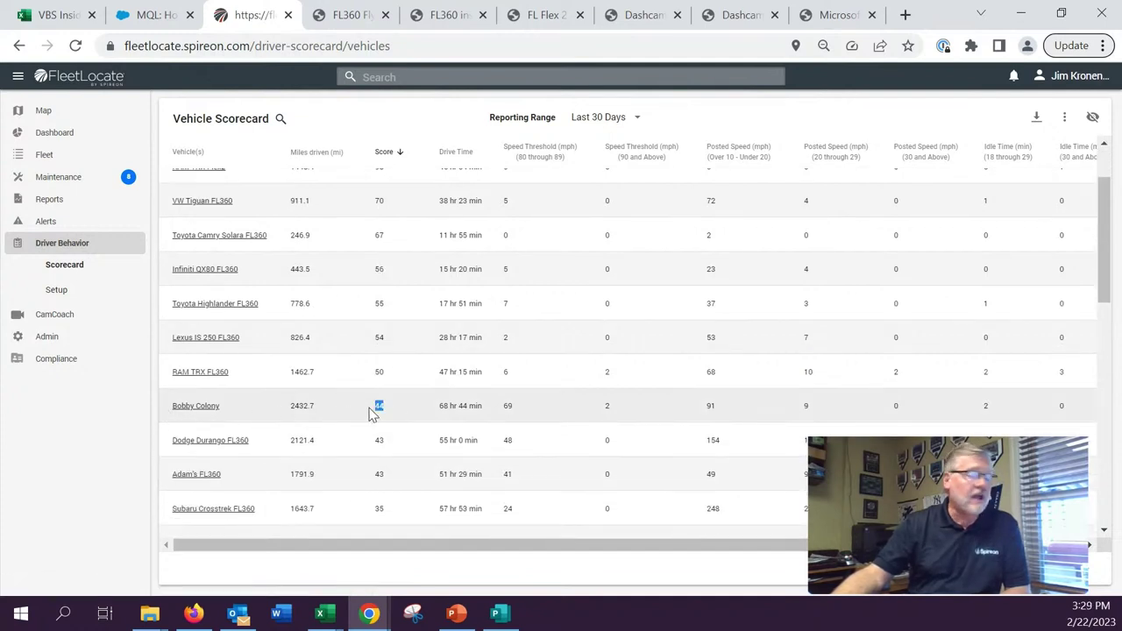
- Open the Maintenance Status list and examine the service due for Honda Civic - JS - FL4
{"action": "left_click", "coordinate": [54, 114]}
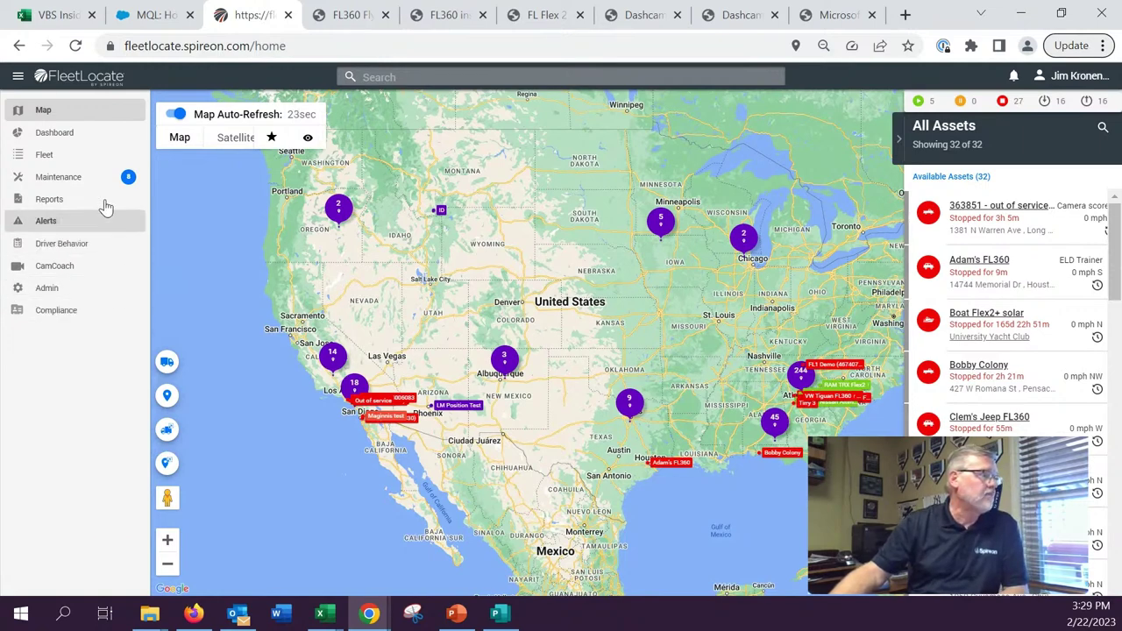
{"action": "left_click", "coordinate": [80, 179]}
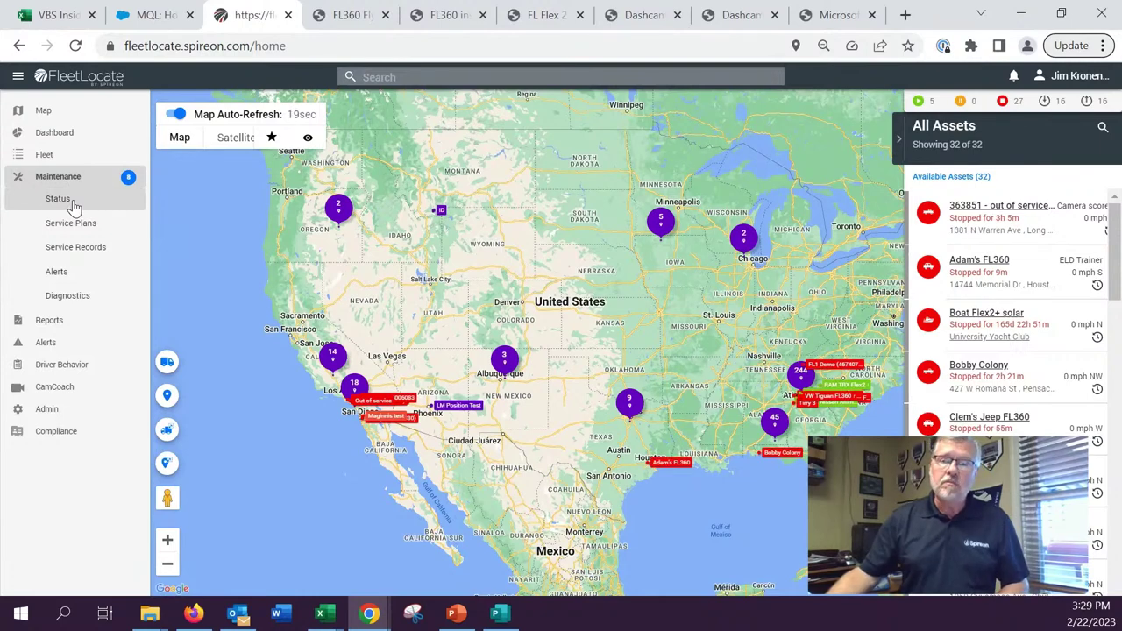
{"action": "left_click", "coordinate": [75, 205]}
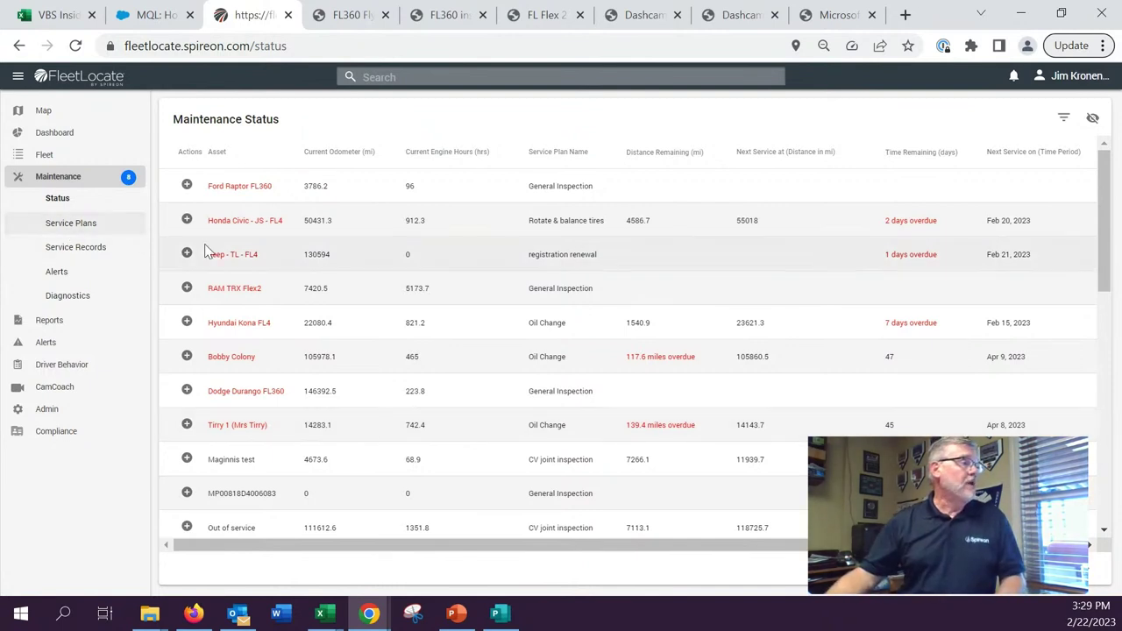
{"action": "left_click_drag", "start_coordinate": [283, 220], "coordinate": [211, 228]}
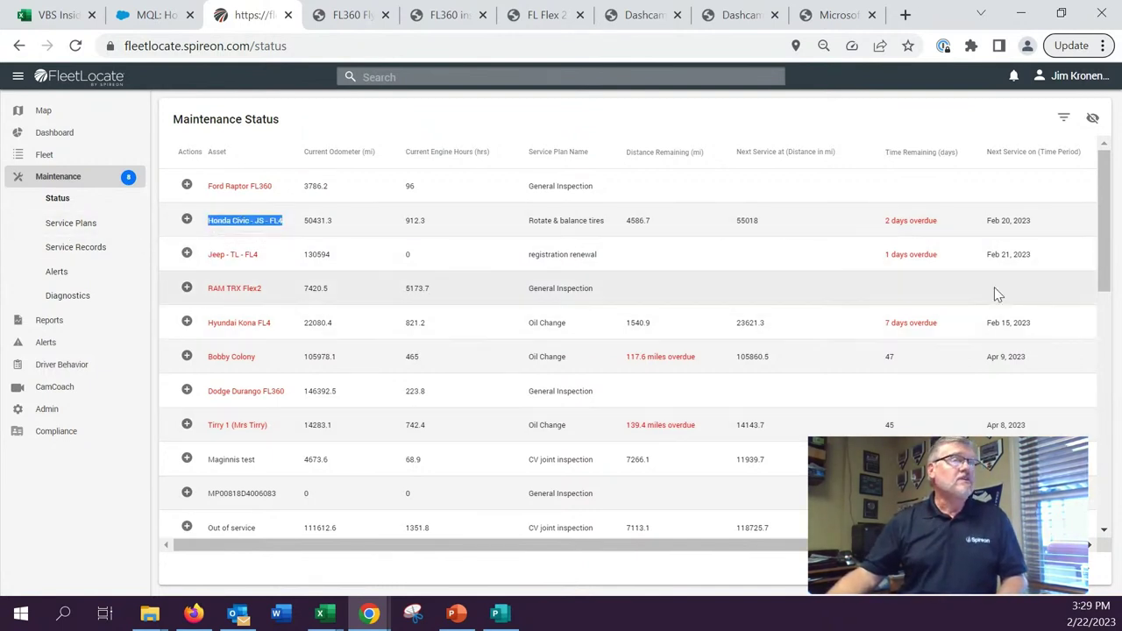
{"action": "left_click_drag", "start_coordinate": [947, 221], "coordinate": [886, 226]}
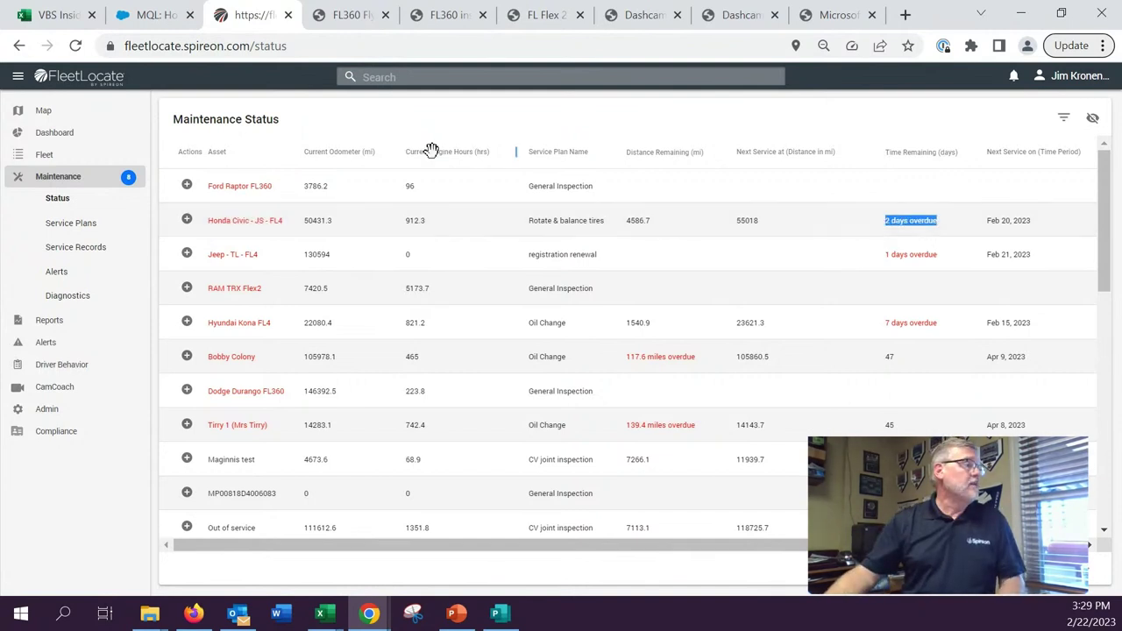
- Start a Rotate & balance tires service record for Honda Civic - JS - FL4, dated 02/20/2023 with odometer 50411.3 mi
{"action": "left_click", "coordinate": [185, 220]}
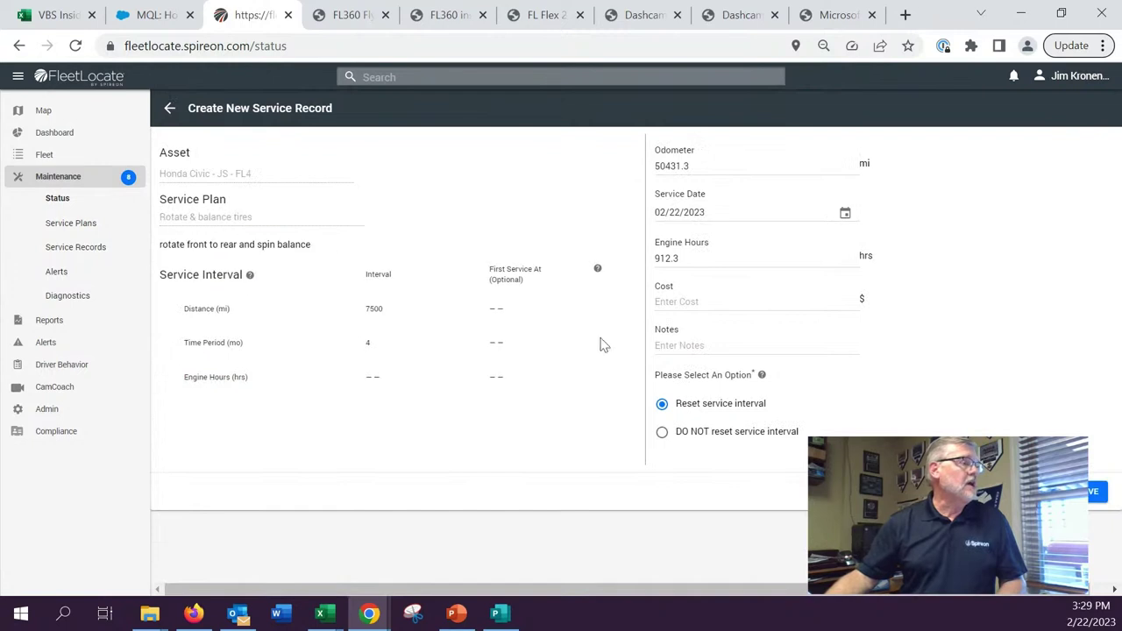
{"action": "left_click", "coordinate": [845, 214]}
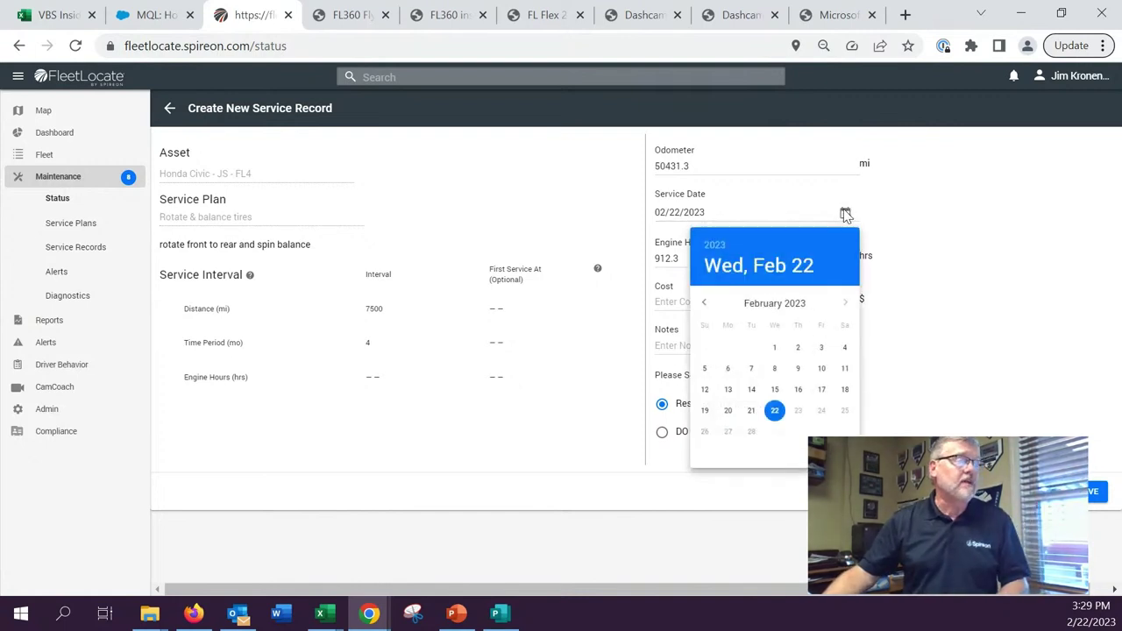
{"action": "left_click", "coordinate": [728, 411]}
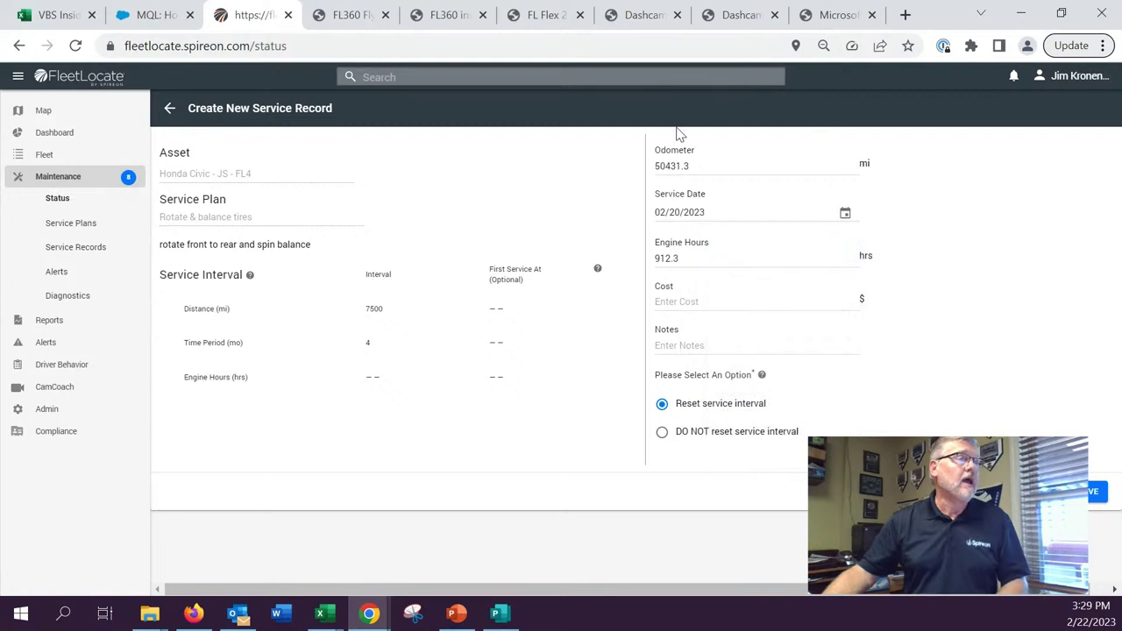
{"action": "left_click", "coordinate": [676, 165]}
{"action": "left_click_drag", "start_coordinate": [670, 165], "coordinate": [675, 165]}
{"action": "type", "text": "11"}
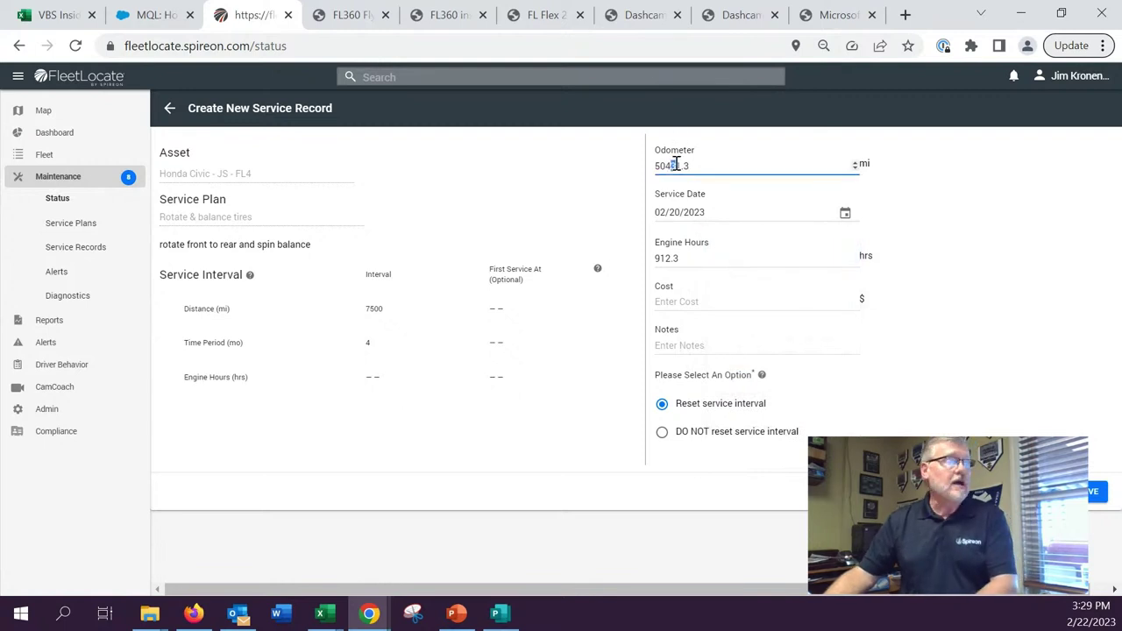
- Enter a cost of $55.00 and the note "rotate & balance" in the service record, and save it
{"action": "left_click", "coordinate": [704, 302]}
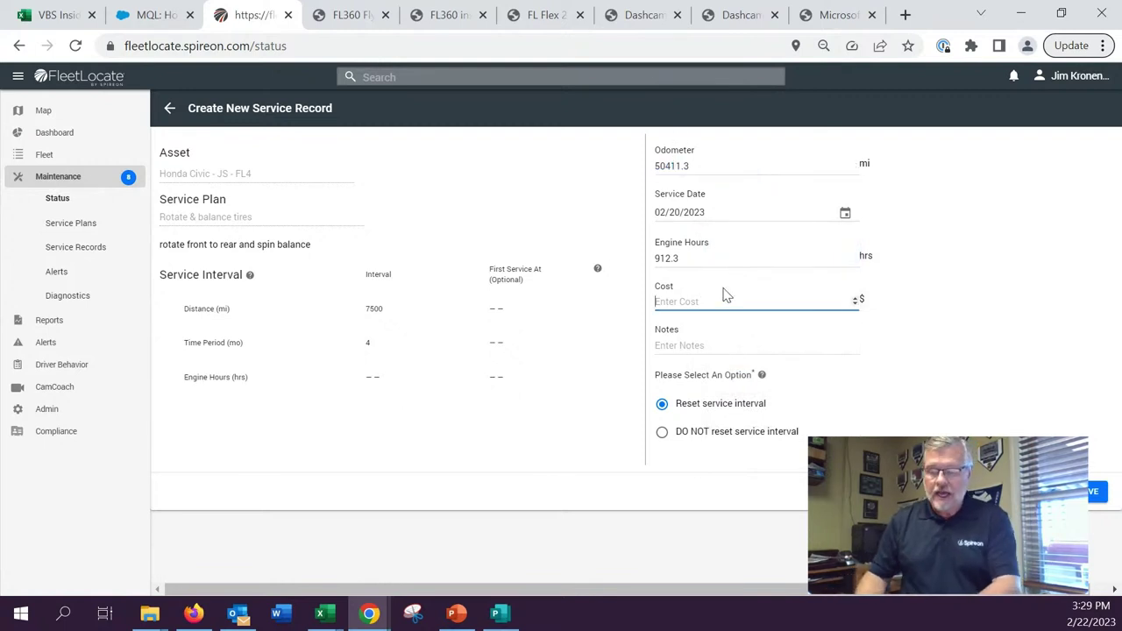
{"action": "type", "text": "55.00"}
{"action": "left_click", "coordinate": [758, 341]}
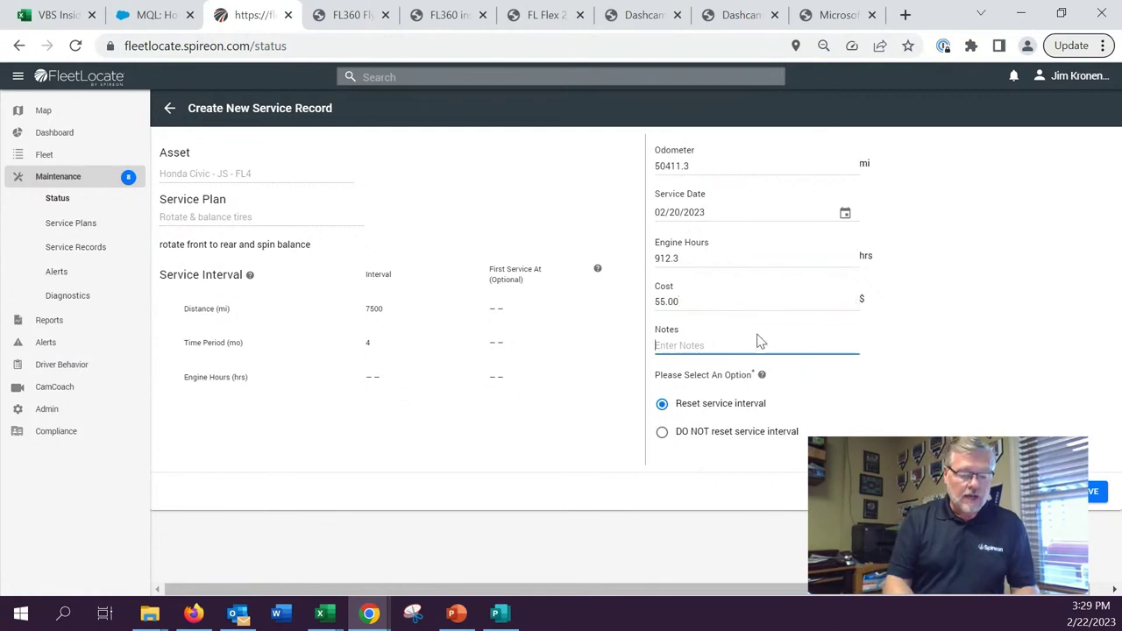
{"action": "type", "text": "roa"}
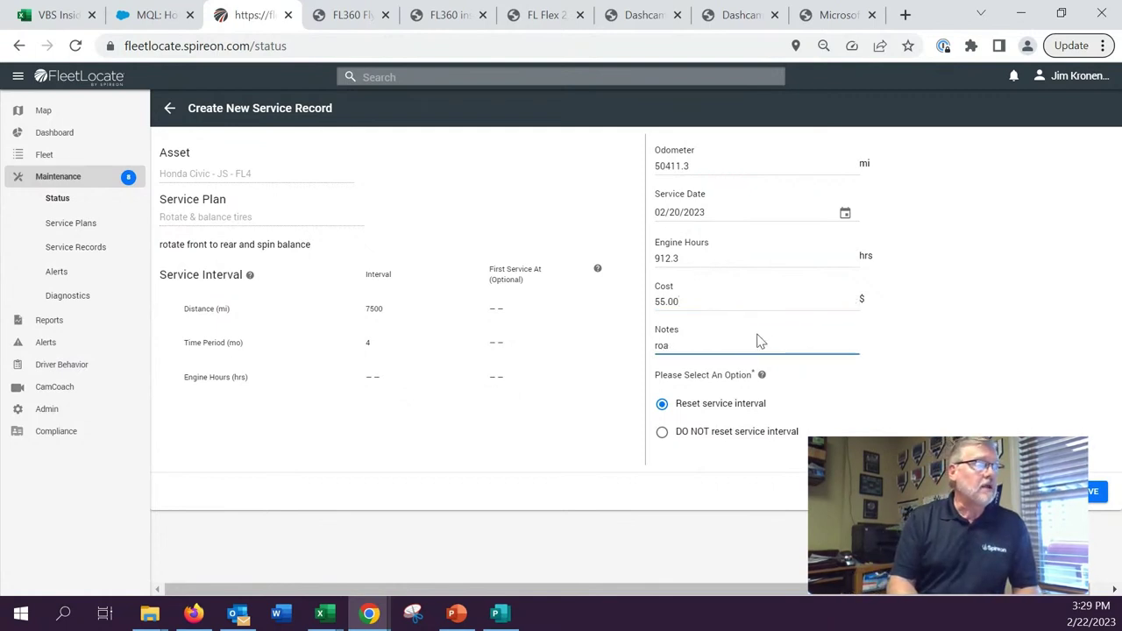
{"action": "type", "text": "tte & b"}
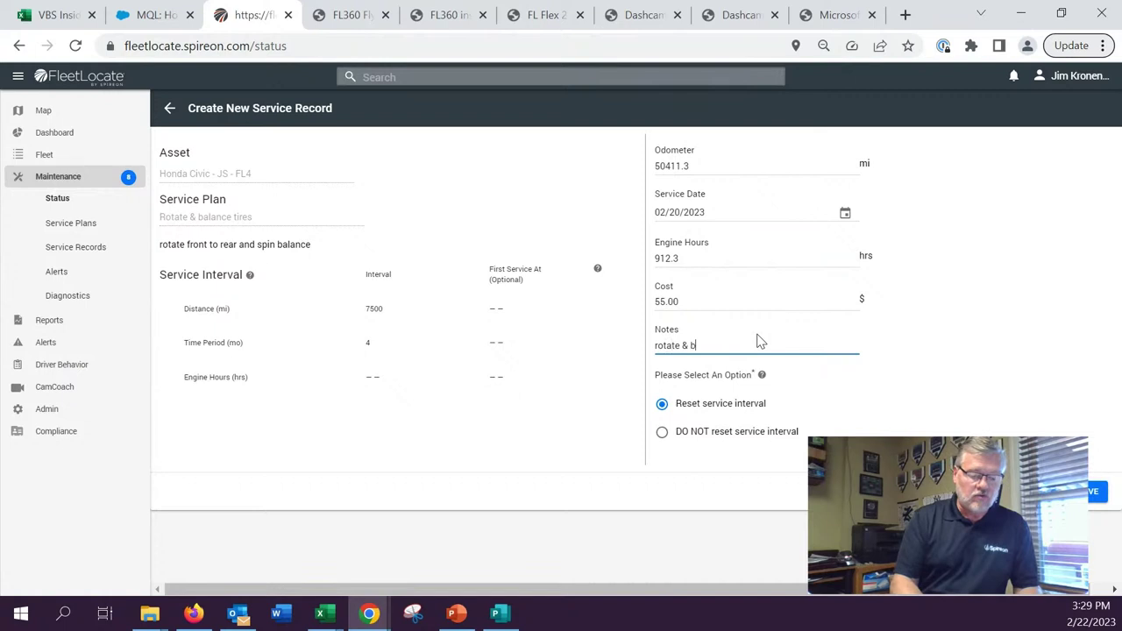
{"action": "type", "text": "alance"}
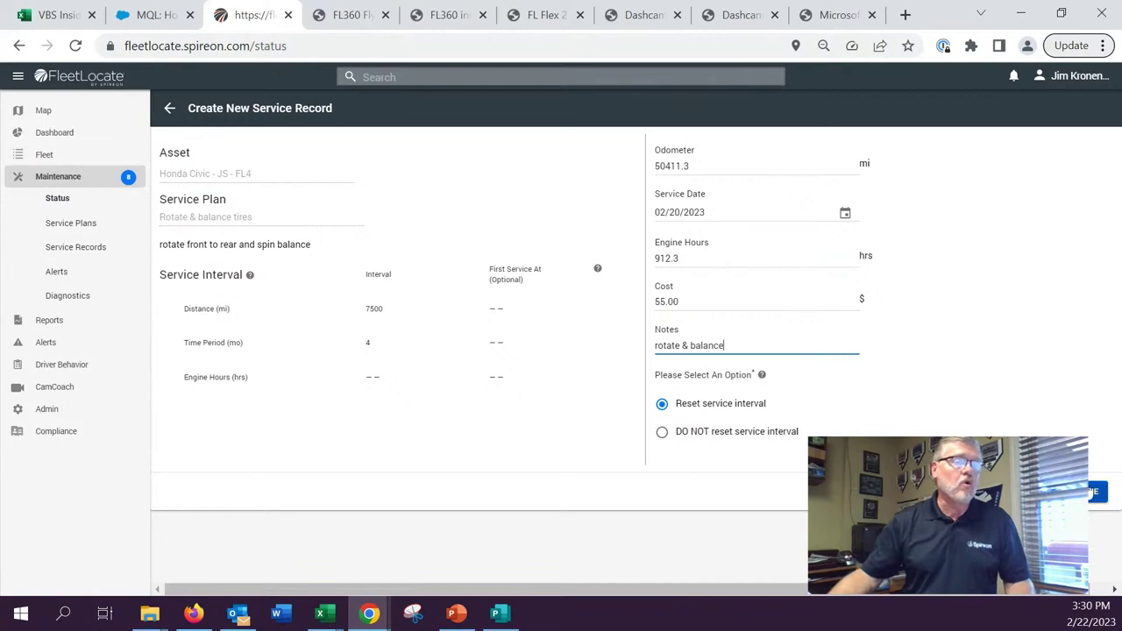
{"action": "left_click", "coordinate": [1092, 491]}
{"action": "left_click", "coordinate": [659, 365]}
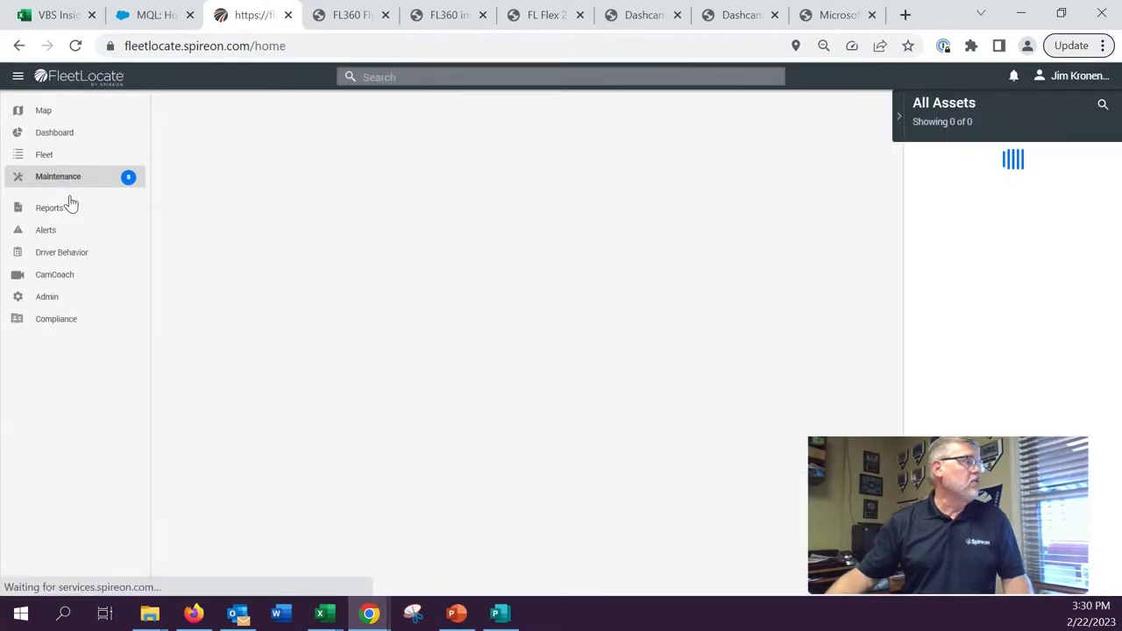
- Open the Maintenance Status list again and review the service status of the fleet's assets
{"action": "left_click", "coordinate": [77, 179]}
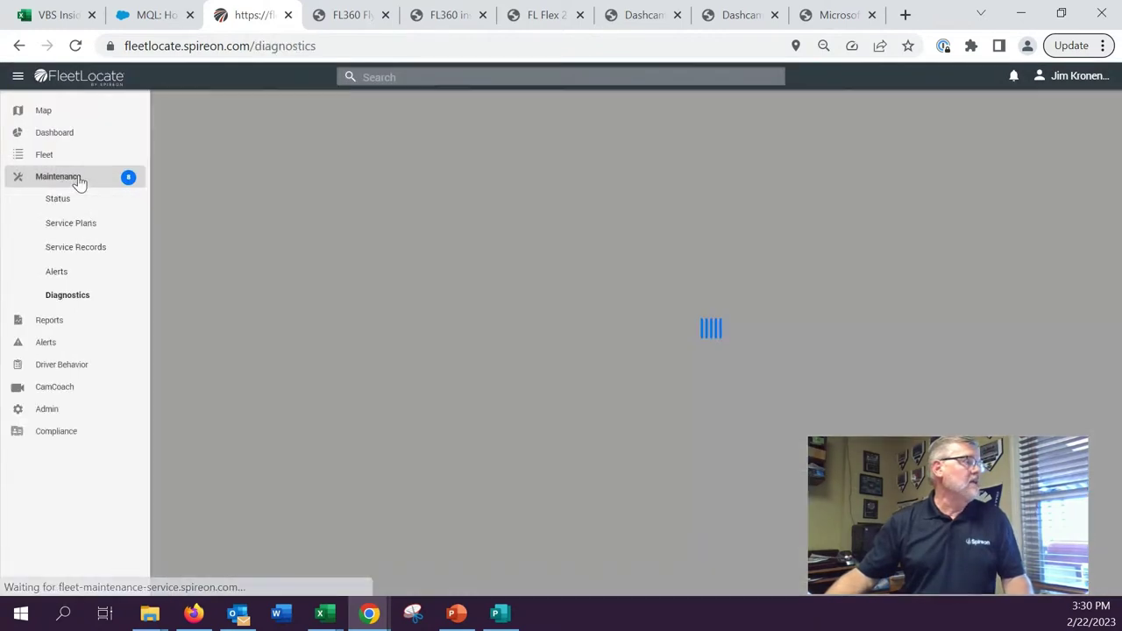
{"action": "left_click", "coordinate": [68, 199]}
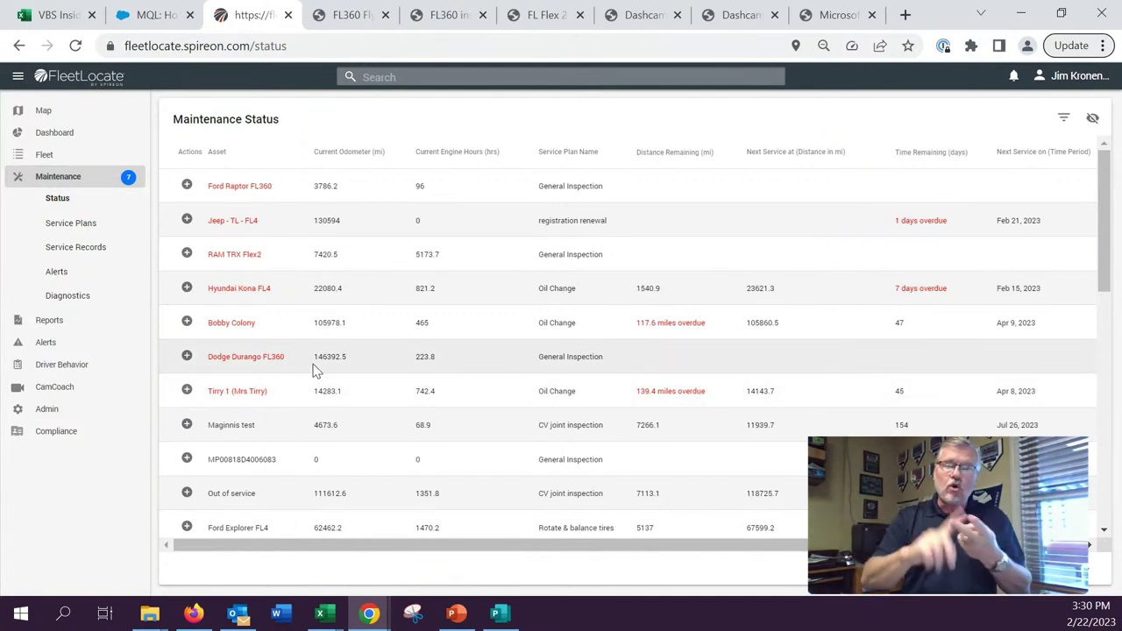
{"action": "left_click", "coordinate": [83, 183]}
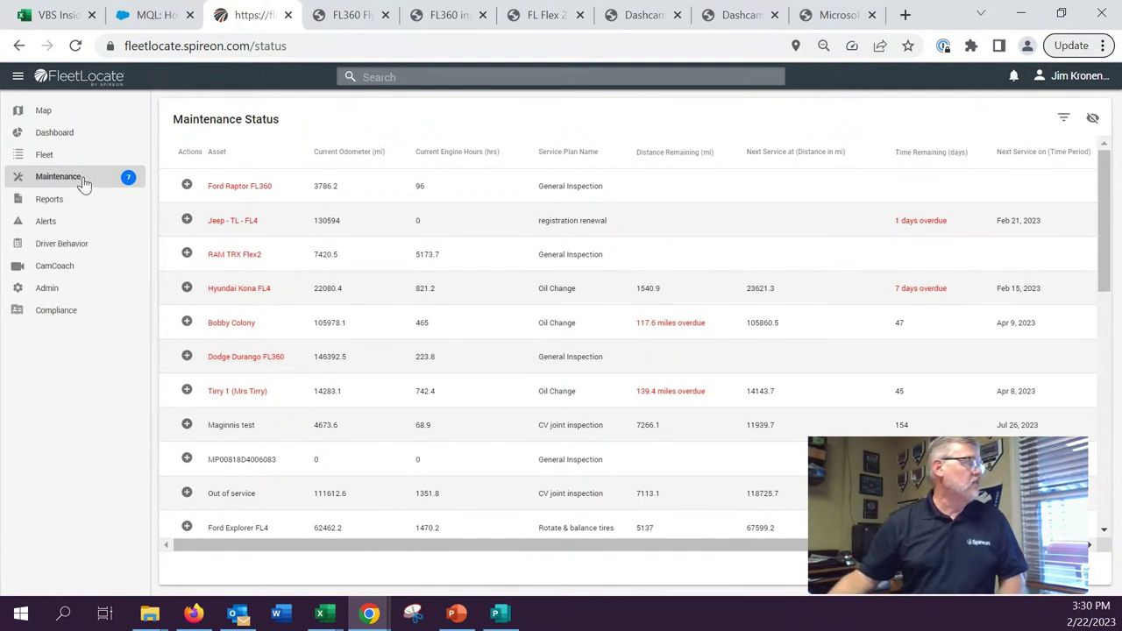
- Open the Alert Types and examine the alerts offered under Safety, Productivity, Monitoring and Asset Health
{"action": "left_click", "coordinate": [56, 225]}
{"action": "left_click", "coordinate": [74, 245]}
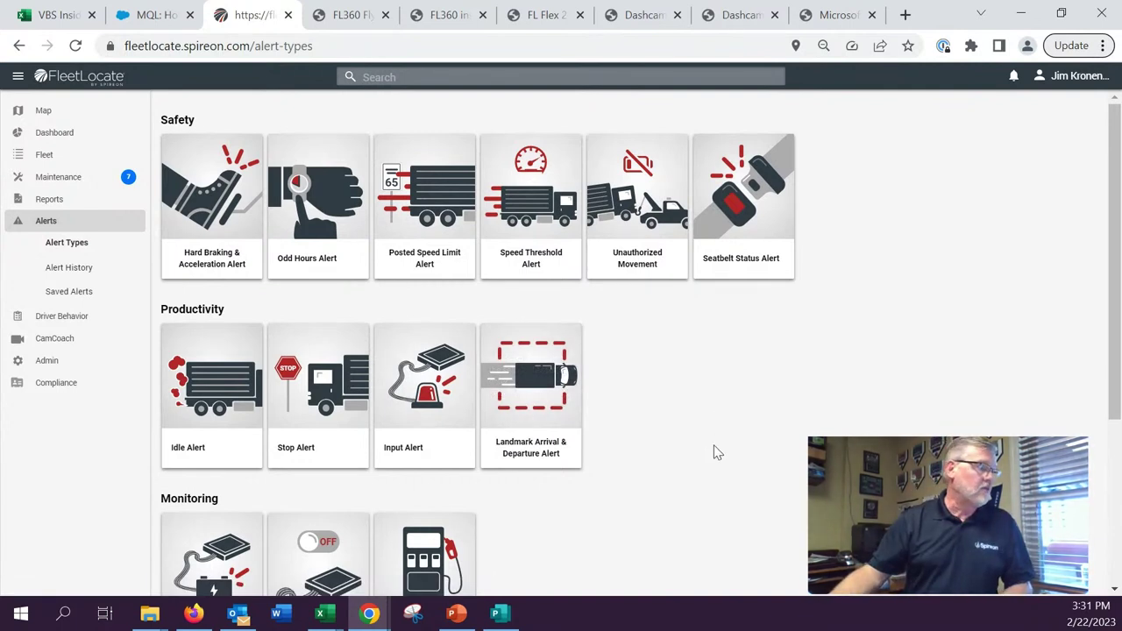
{"action": "scroll", "coordinate": [430, 504], "scroll_direction": "down", "scroll_amount": 3}
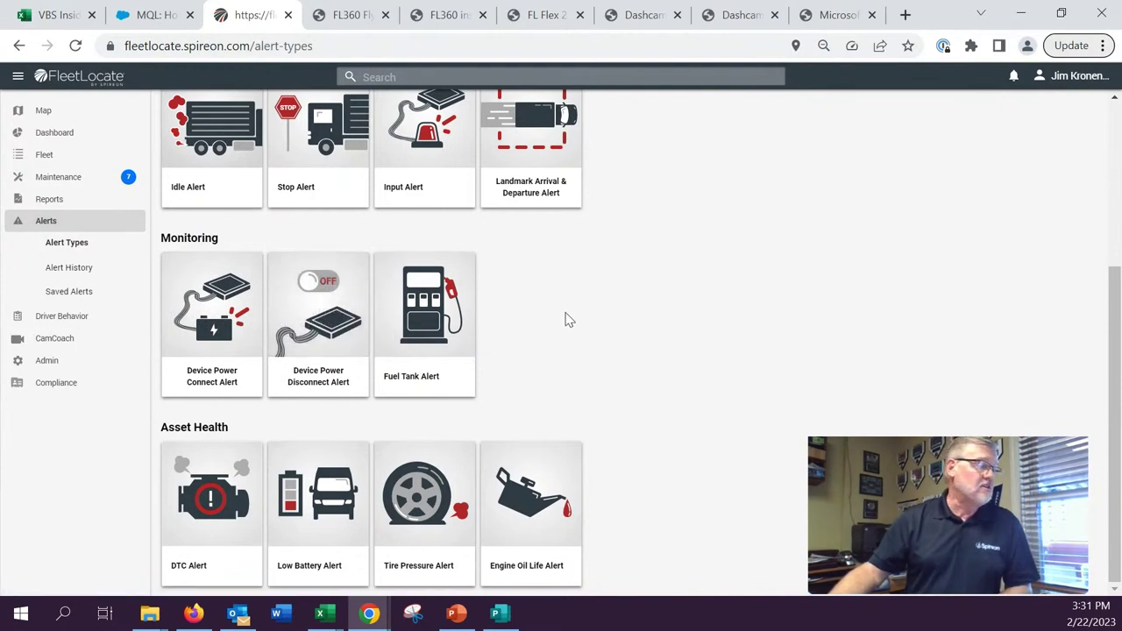
- Open the Alert History and highlight the alert name and speed limit of Ford Explorer FL4's 6:00 AM Speeding 15 plus alert on 02/15/2023
{"action": "left_click", "coordinate": [77, 269]}
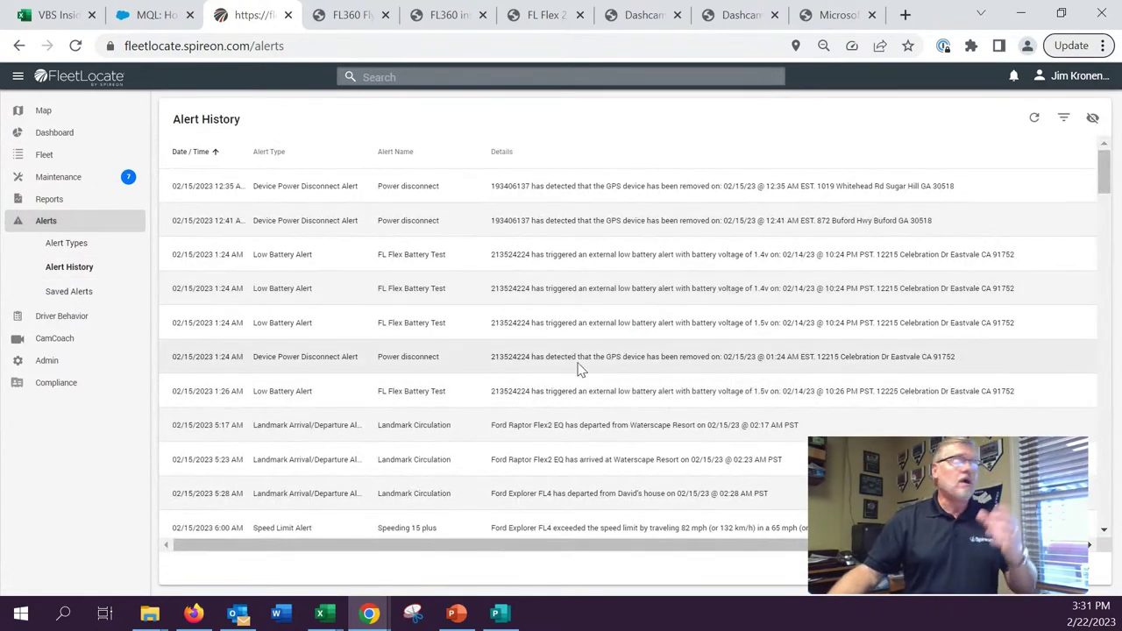
{"action": "scroll", "coordinate": [438, 373], "scroll_direction": "down", "scroll_amount": 2}
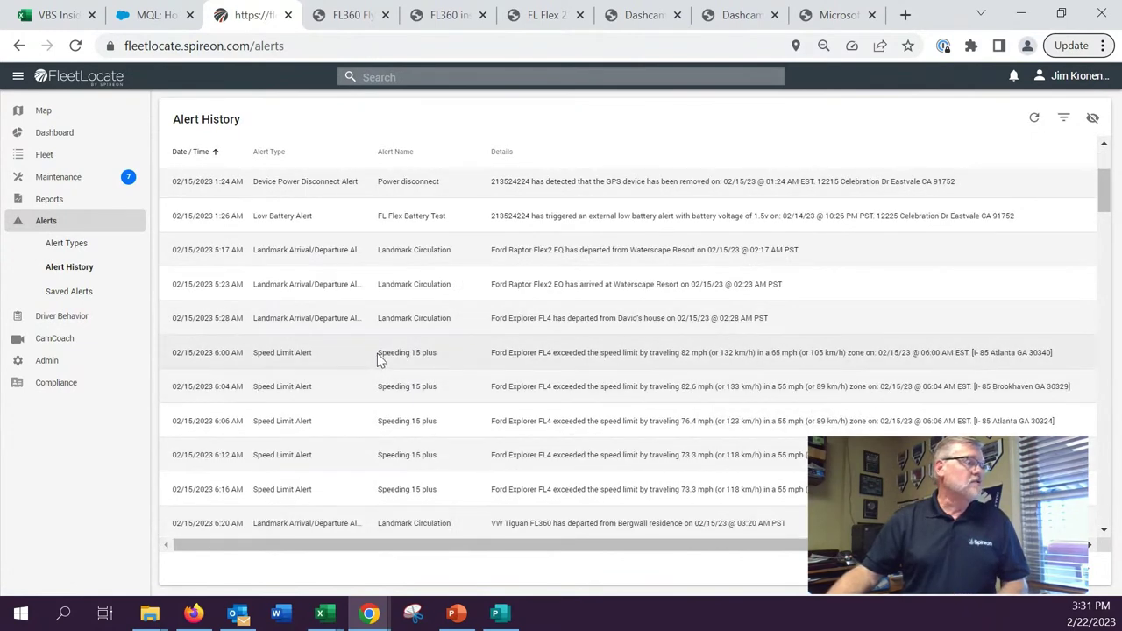
{"action": "left_click_drag", "start_coordinate": [375, 354], "coordinate": [441, 366]}
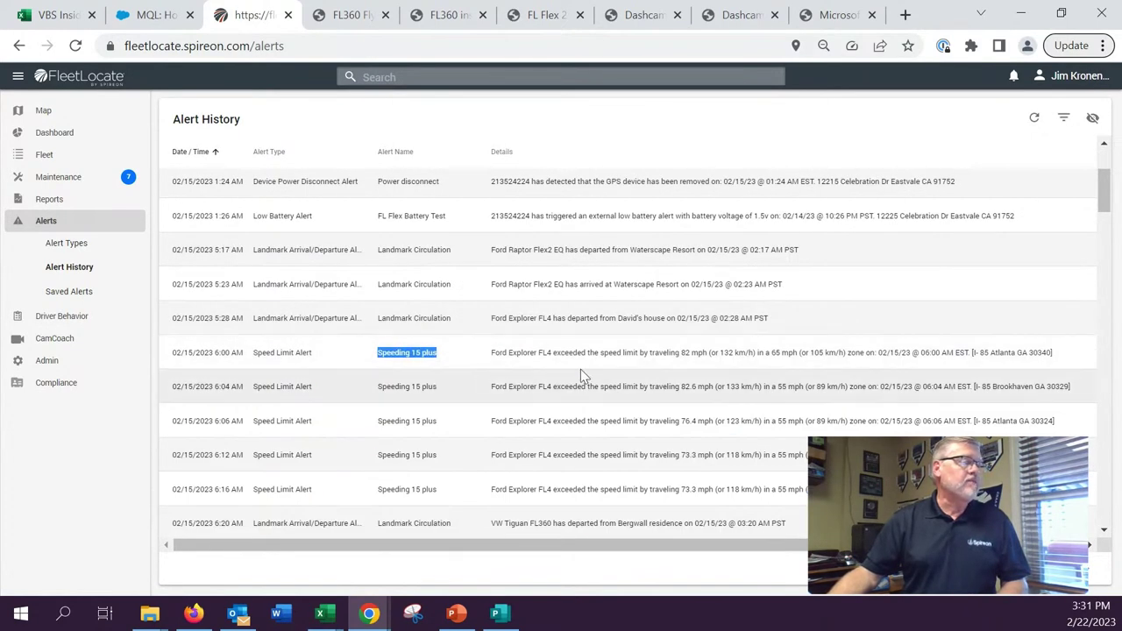
{"action": "left_click_drag", "start_coordinate": [678, 352], "coordinate": [802, 353]}
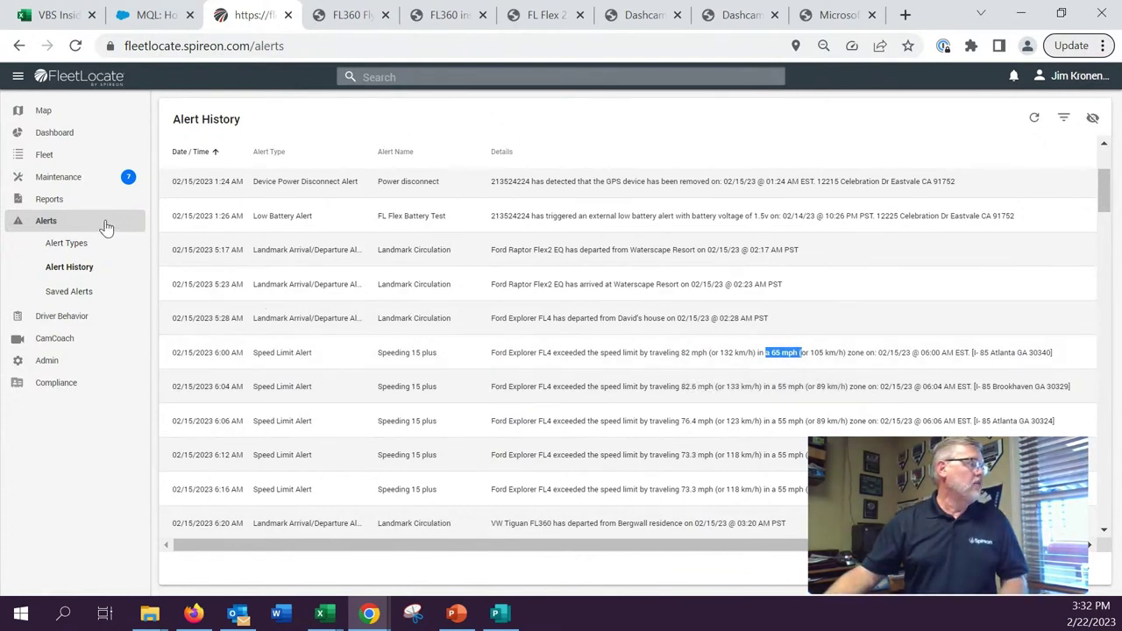
- Open the CamCoach dashcam overview and switch to the Dashcam description PDF about MV+AI Technology
{"action": "left_click", "coordinate": [105, 226]}
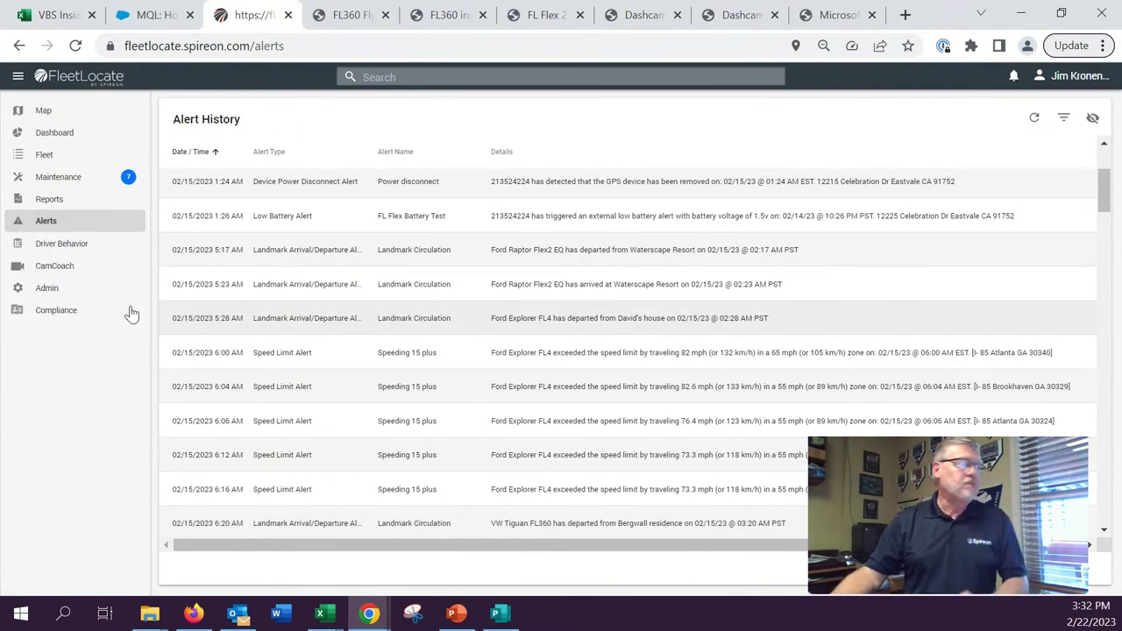
{"action": "left_click", "coordinate": [75, 267]}
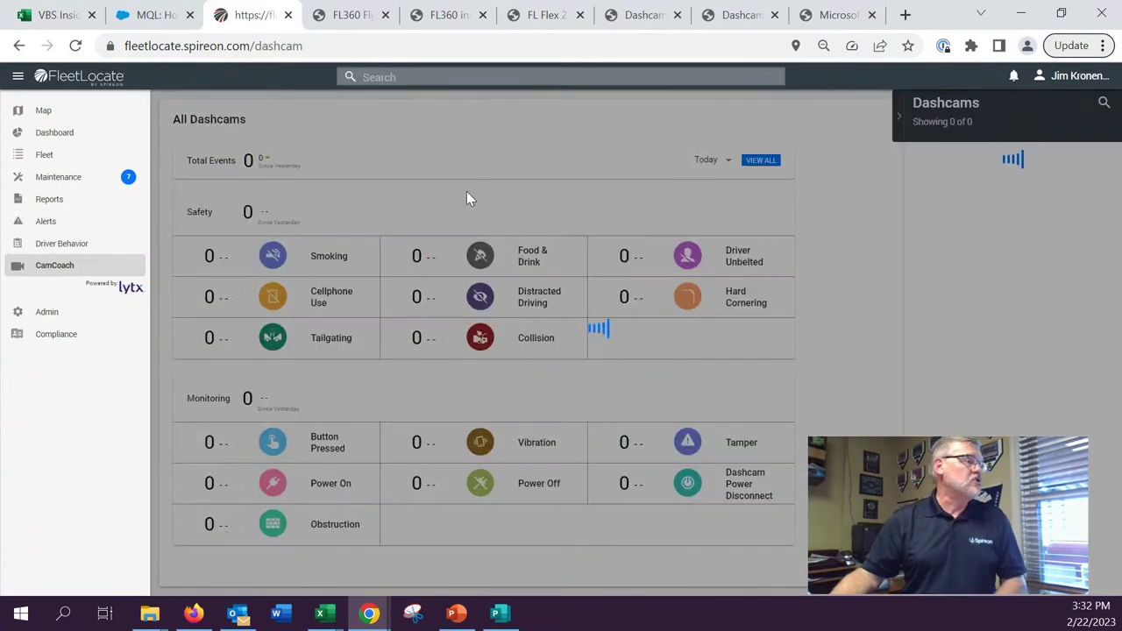
{"action": "left_click", "coordinate": [636, 14]}
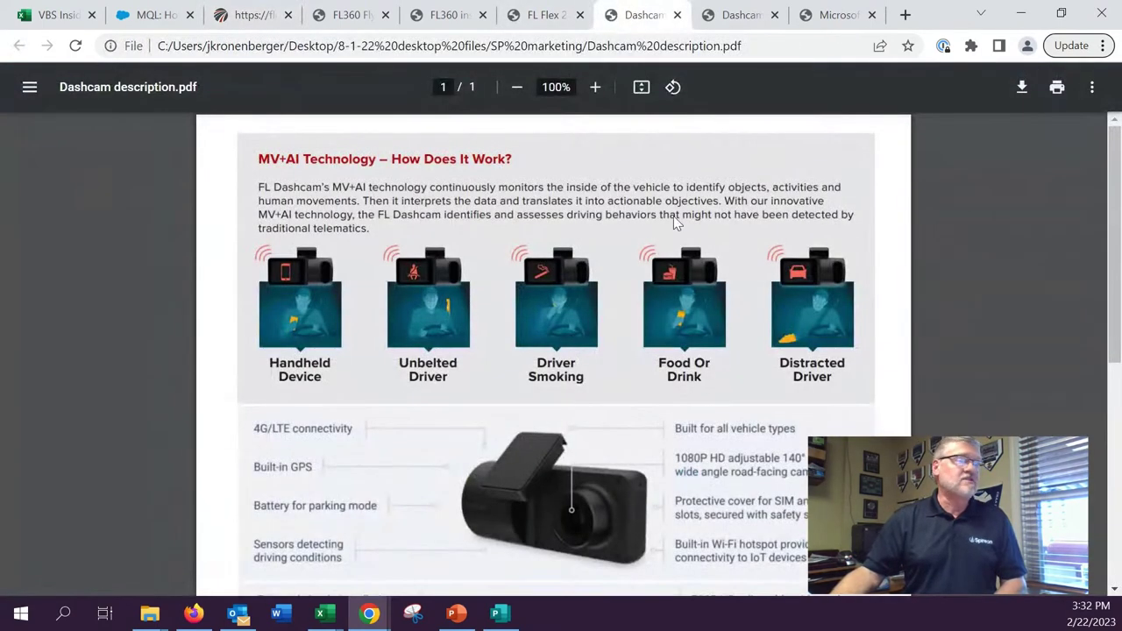